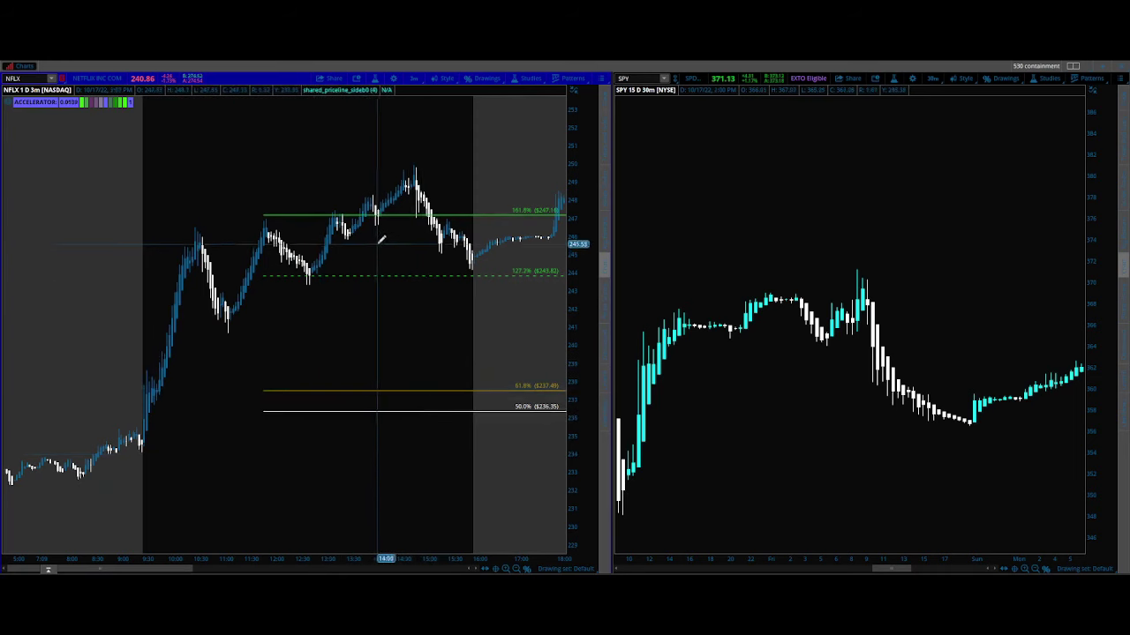
- Draw a rectangle on the NFLX chart covering the zone between the 61.8% and 50.0% Fibonacci levels
mouse_move(394, 209)
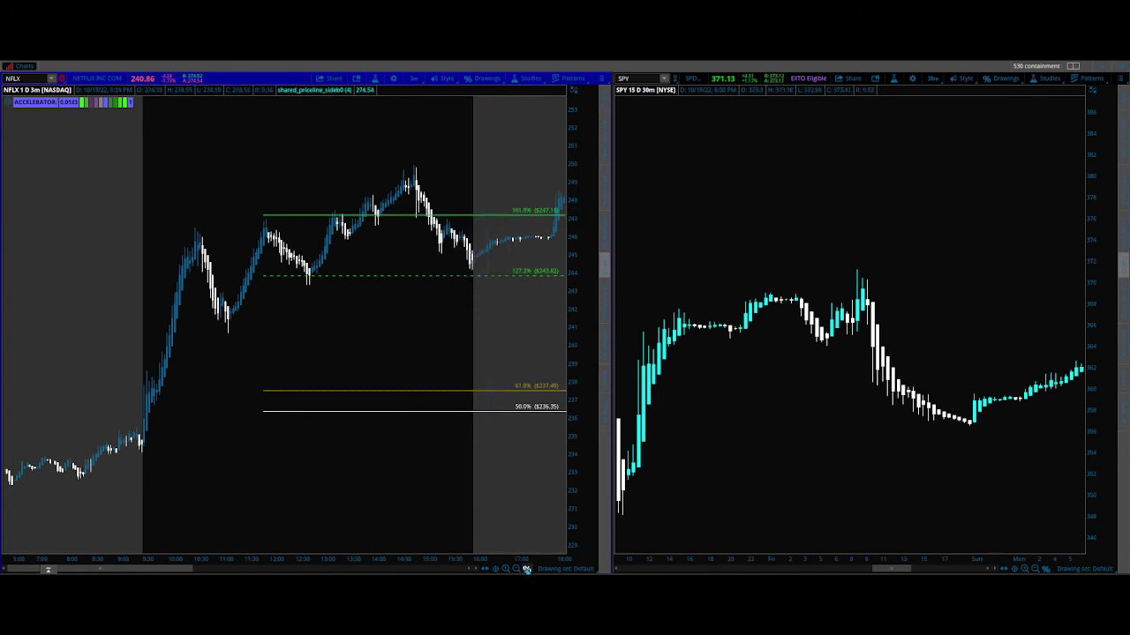
mouse_move(526, 549)
left_click(534, 429)
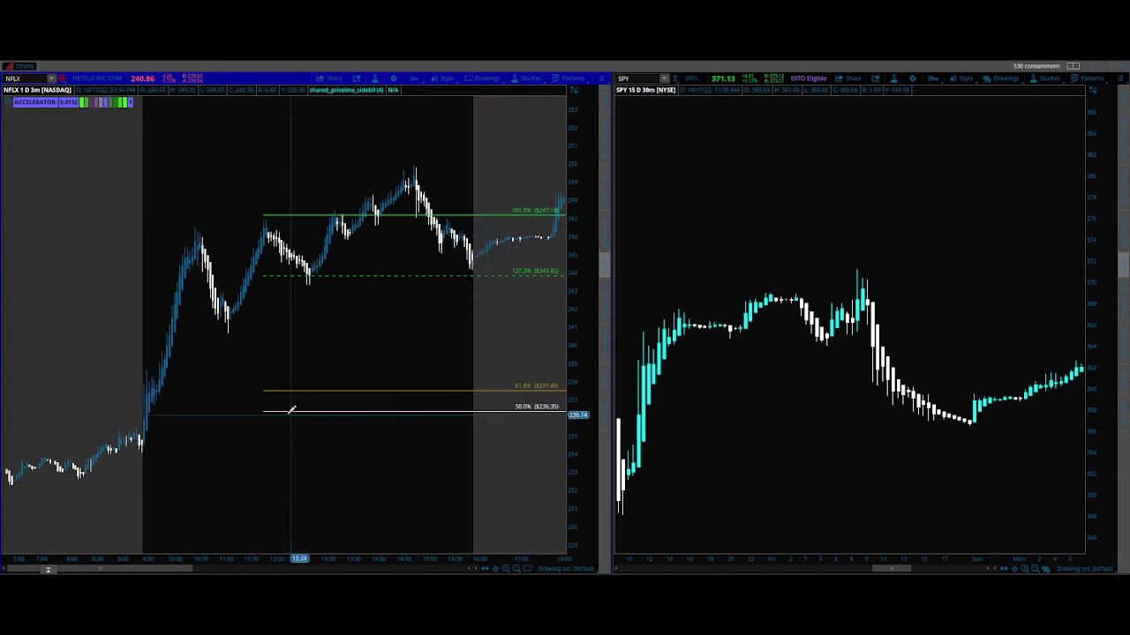
left_click(263, 390)
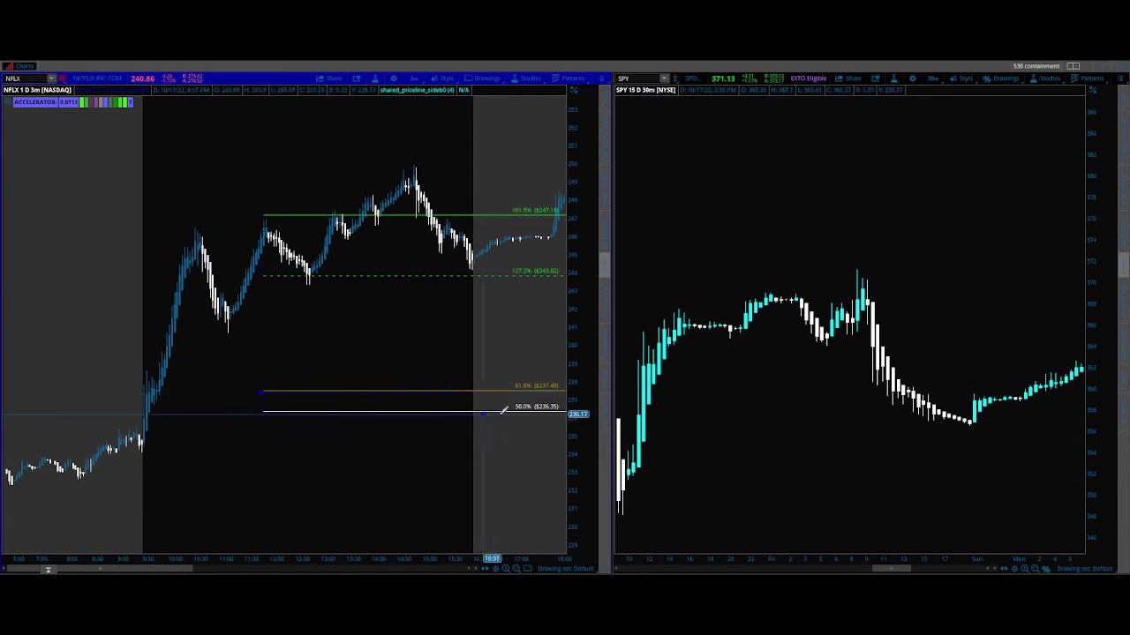
left_click(564, 408)
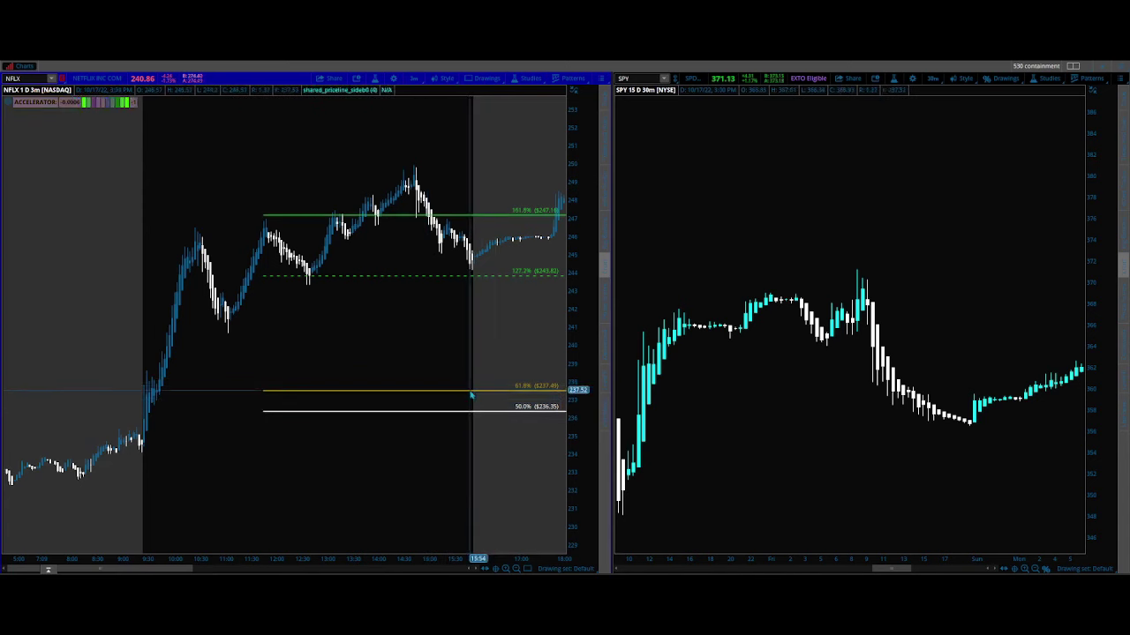
- Remove the NFLX drawings and draw a new Fibonacci retracement from the mid-morning peak down to the low at the market open
key("Delete")
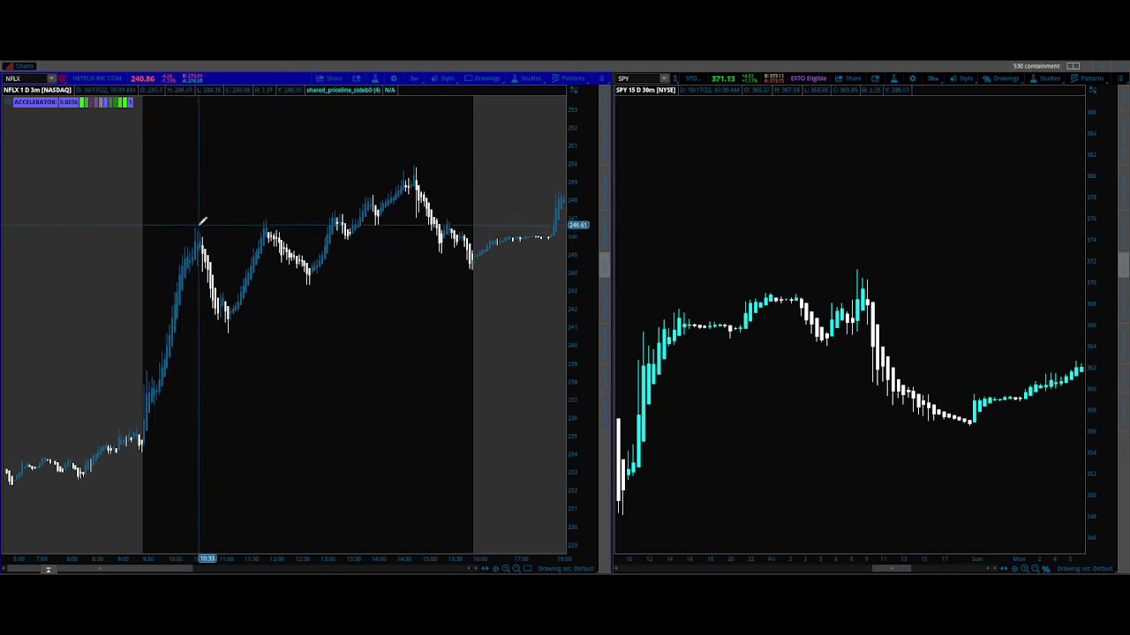
right_click(171, 407)
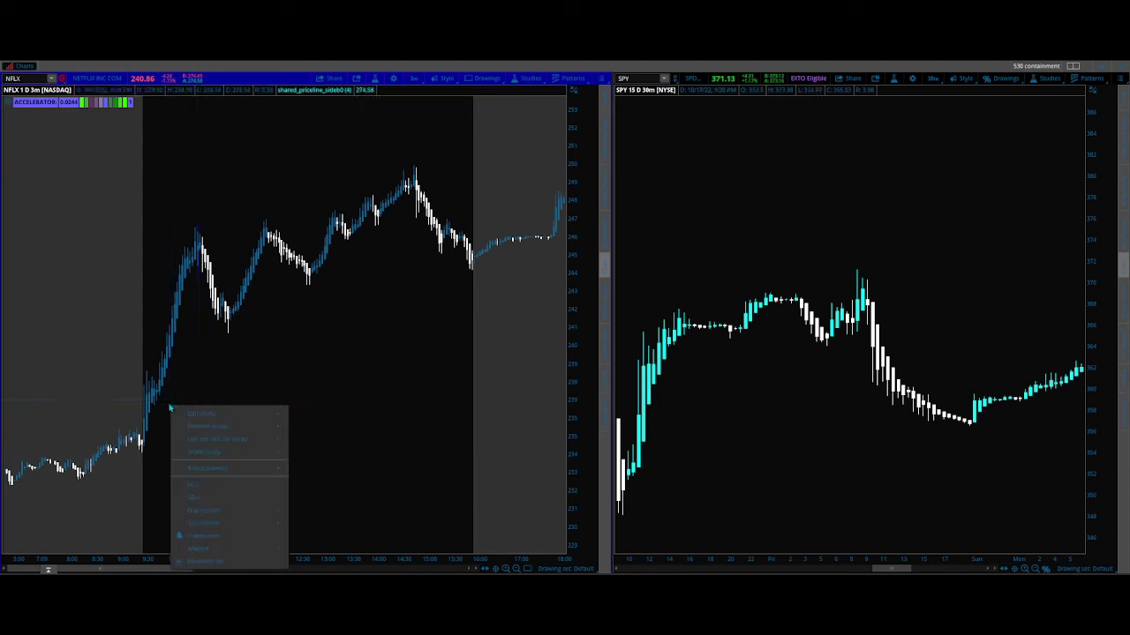
key("Escape")
mouse_move(536, 500)
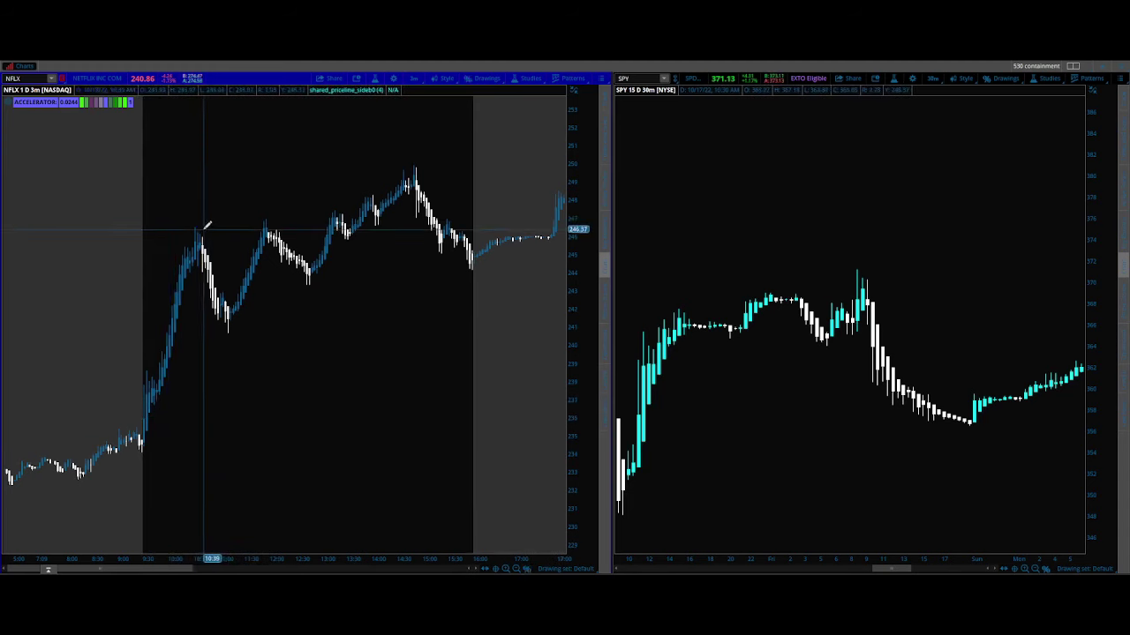
left_click_drag(206, 222, 165, 450)
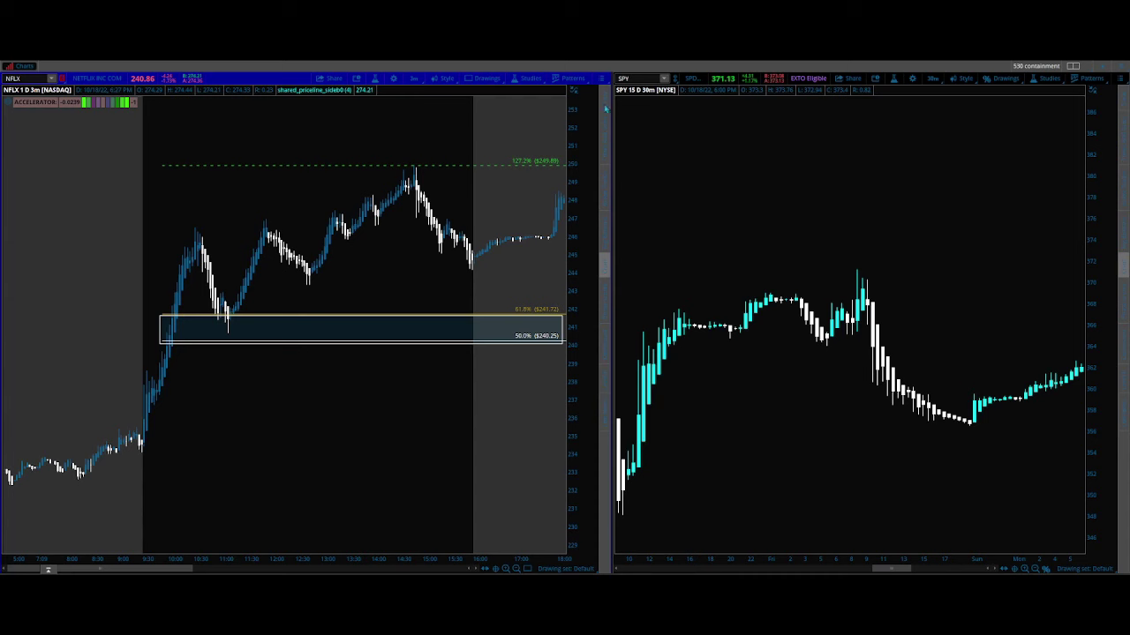
- Clear all drawings from the NFLX chart and widen the SPY chart beside it
key("Delete")
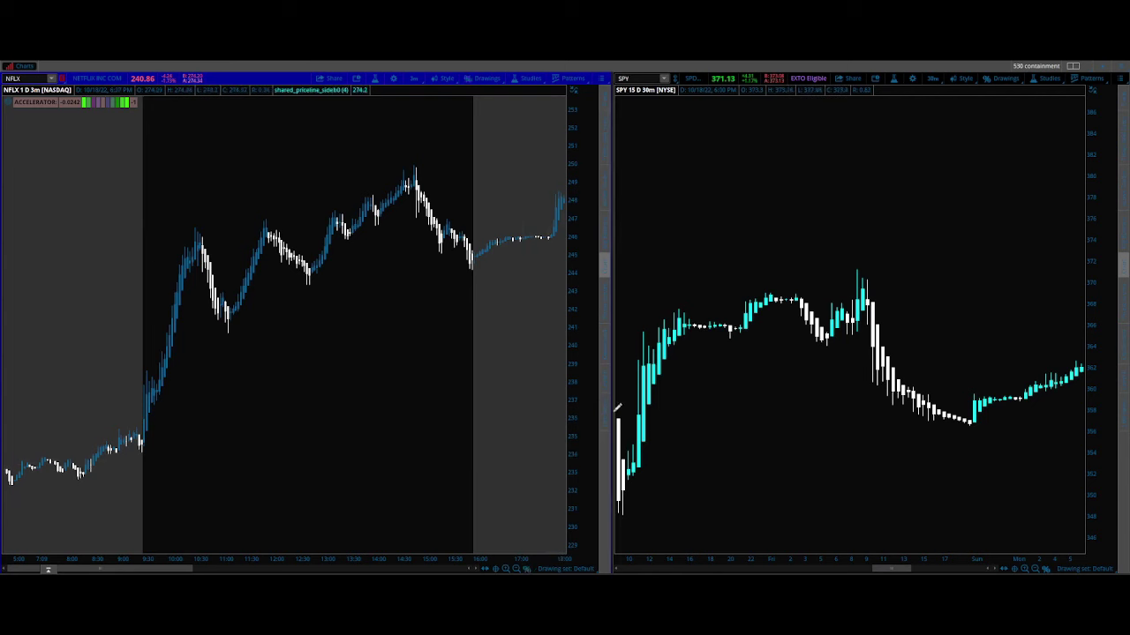
left_click_drag(610, 406, 531, 406)
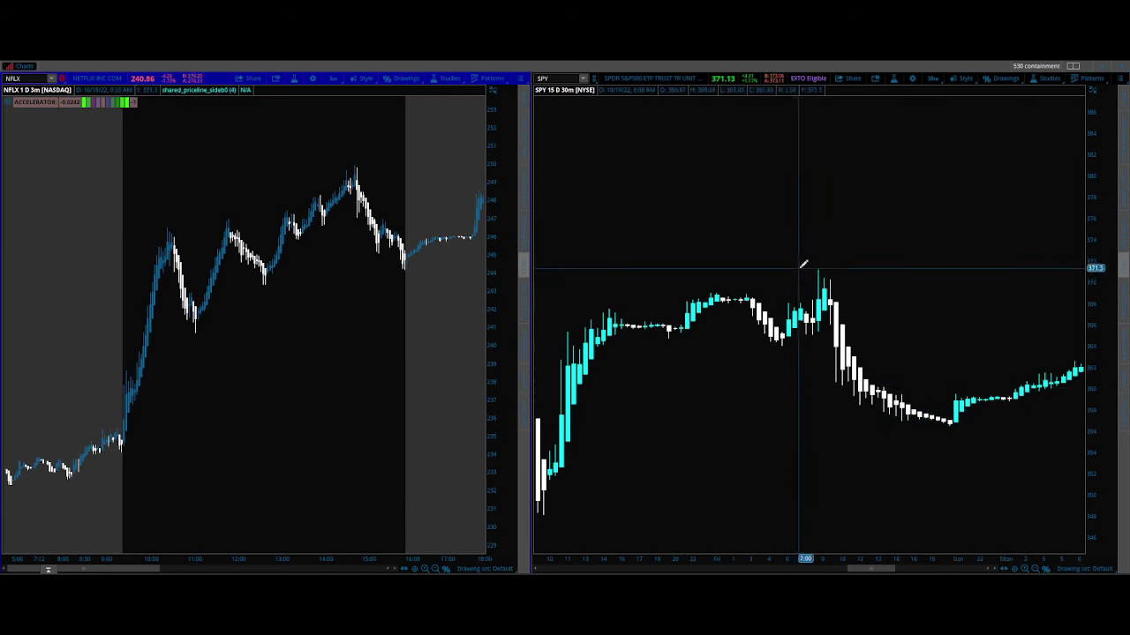
- Draw a Fibonacci retracement on the SPY chart from the swing high near 371.3 to the swing low, and review how price meets its levels
mouse_move(809, 267)
left_mouse_down()
mouse_move(1014, 446)
mouse_move(1030, 425)
left_mouse_up()
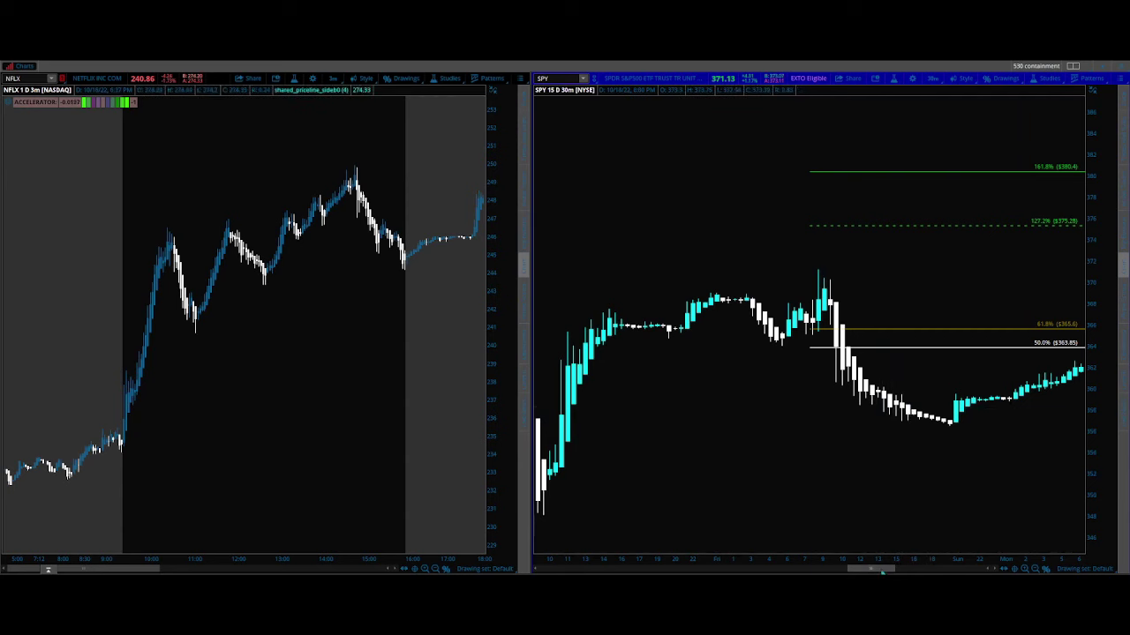
left_click_drag(882, 572, 889, 572)
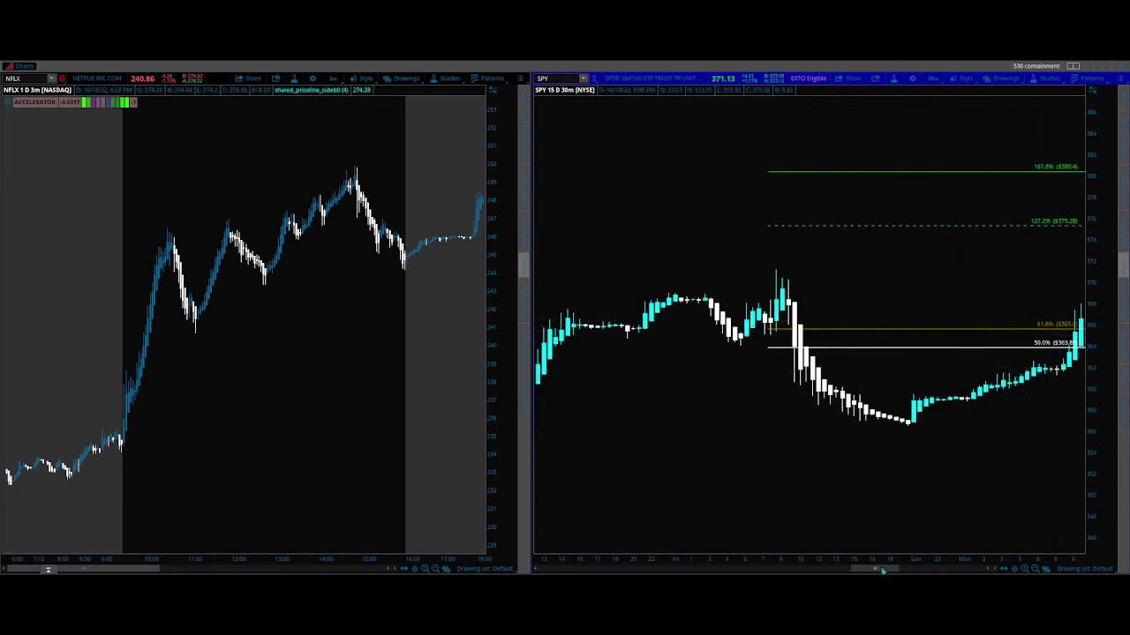
left_click_drag(883, 571, 931, 522)
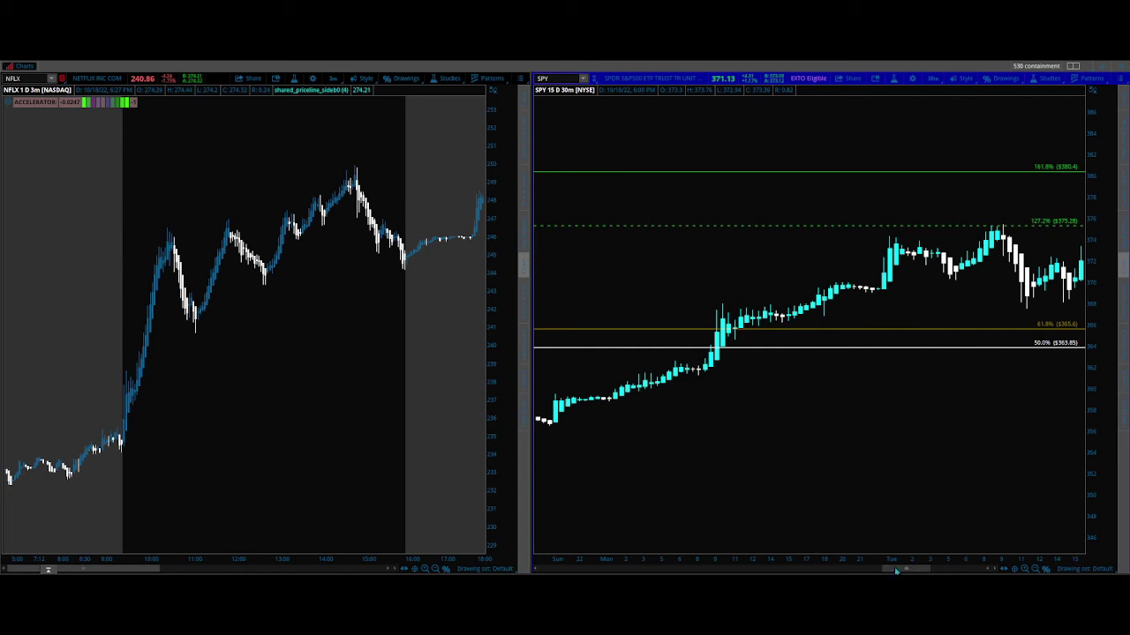
scroll(895, 571, "up", 5)
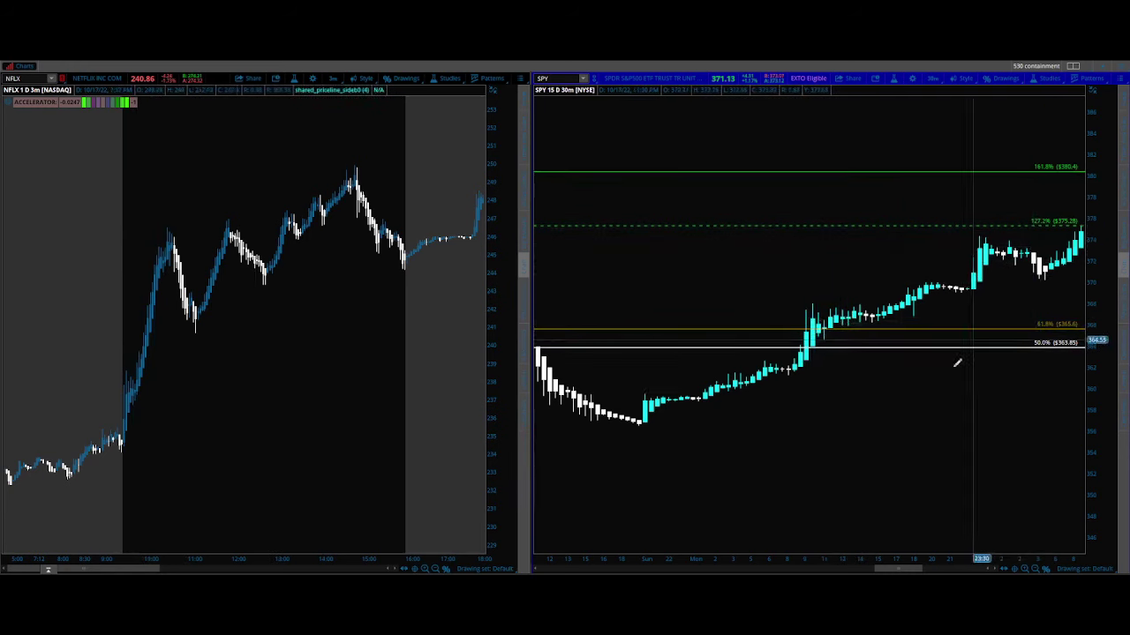
left_click_drag(894, 571, 899, 572)
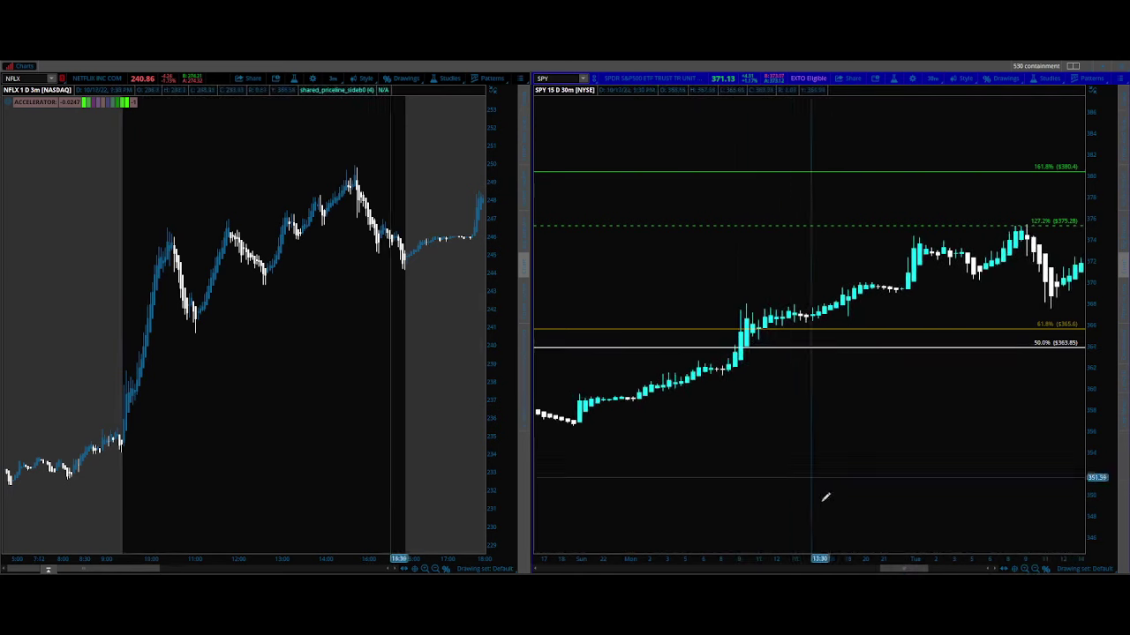
left_click_drag(911, 572, 900, 572)
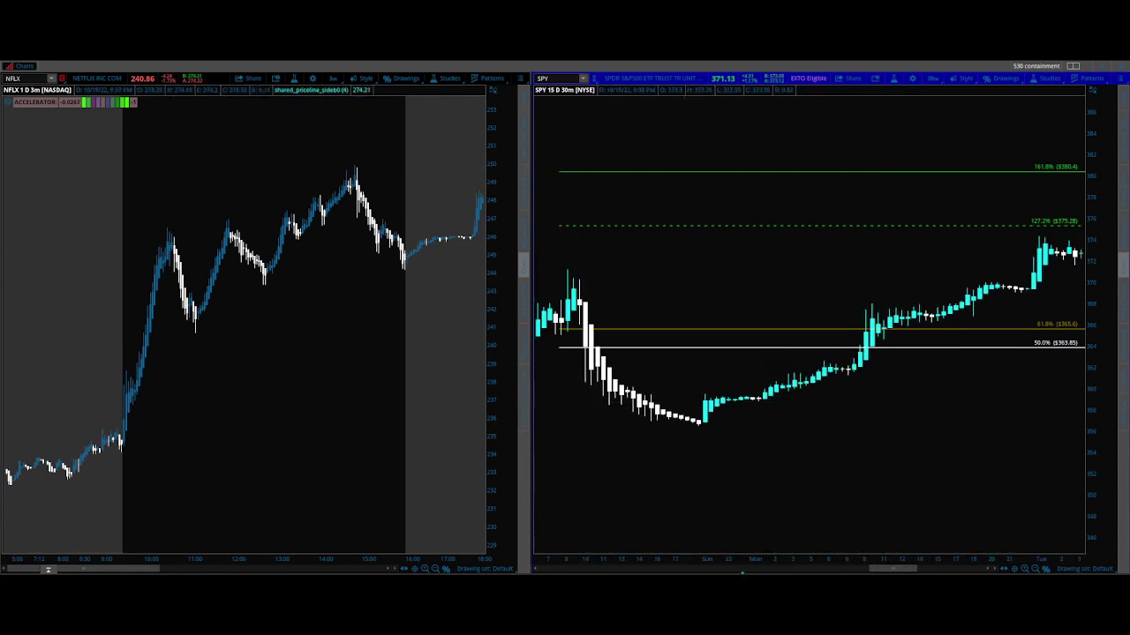
left_click_drag(773, 558, 791, 559)
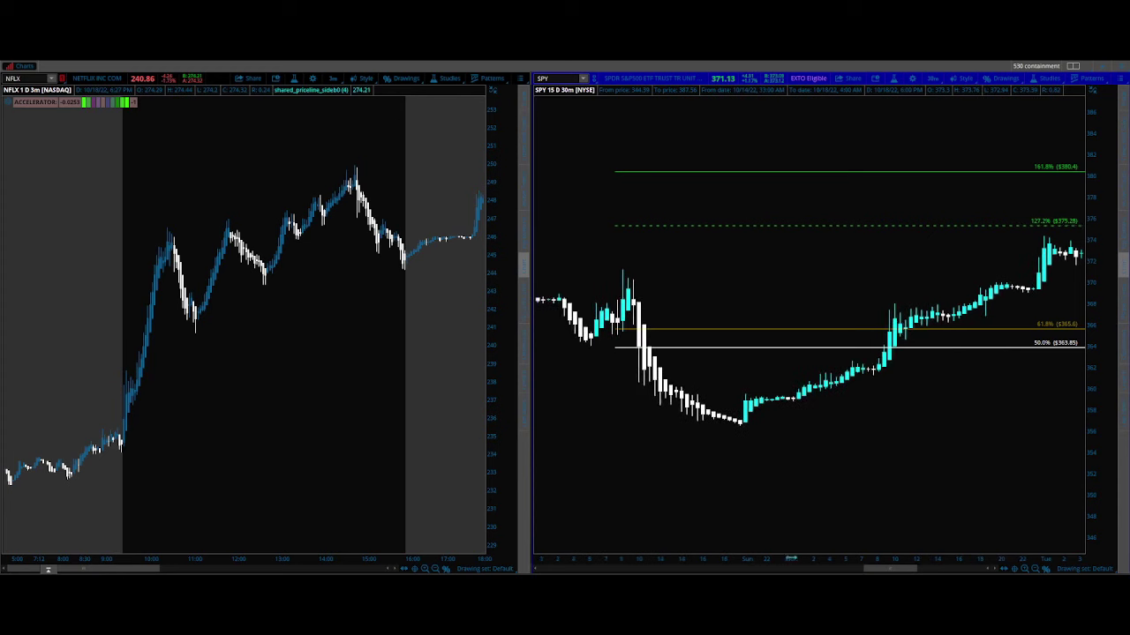
left_click_drag(887, 570, 897, 570)
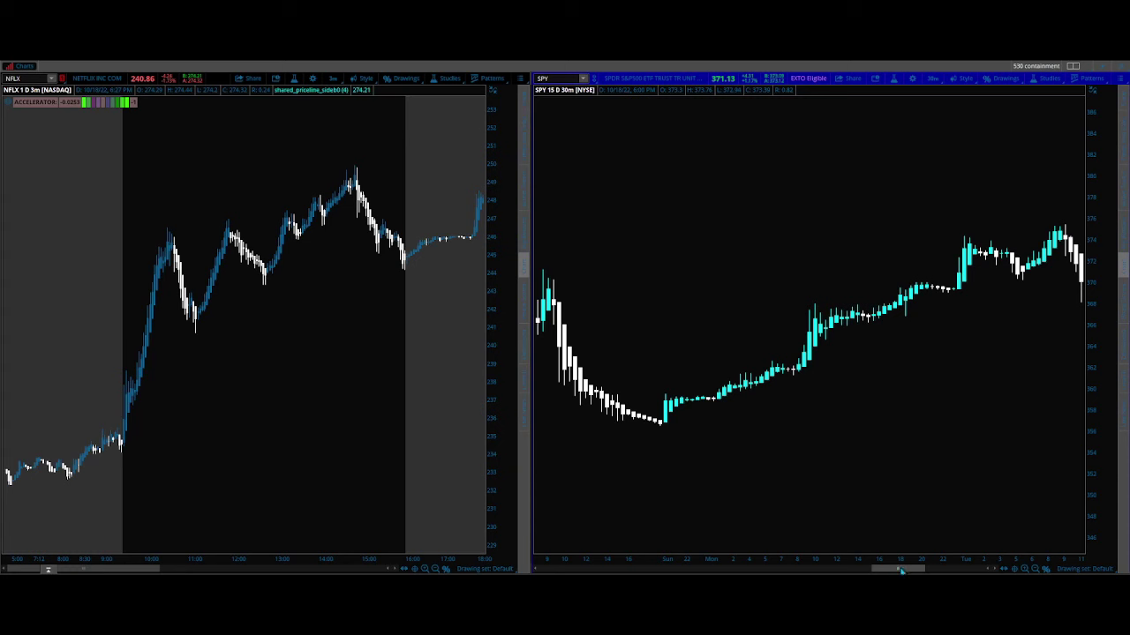
- Try a reversed Fibonacci retracement on the SPY chart from the swing low up to the swing high, and delete it
left_click_drag(881, 572, 857, 572)
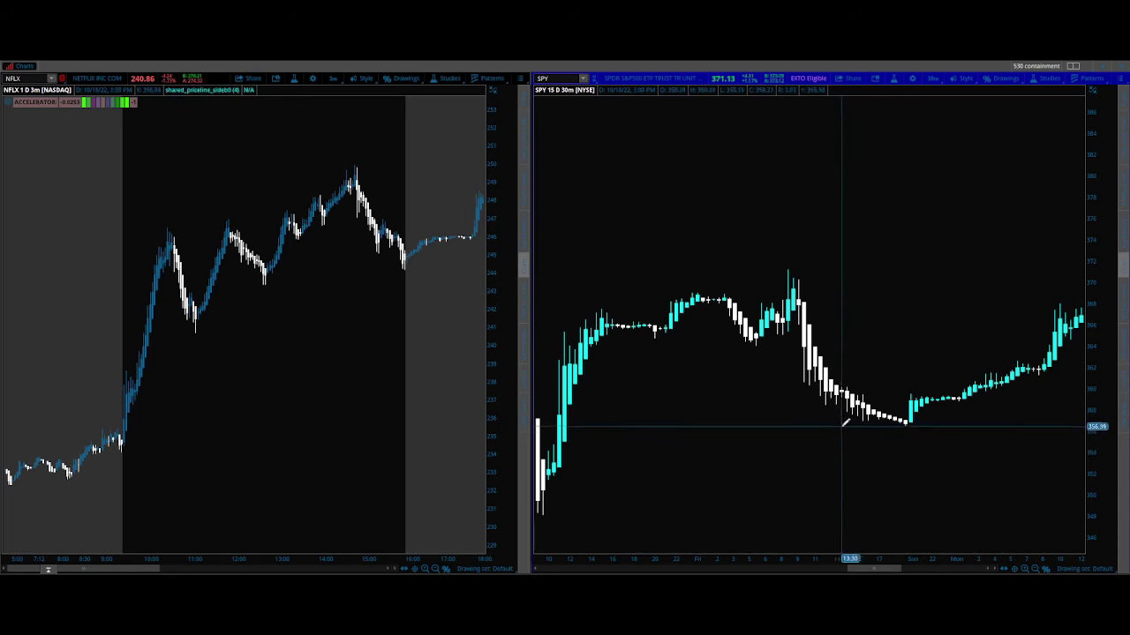
mouse_move(844, 423)
left_mouse_down()
mouse_move(845, 283)
mouse_move(791, 262)
mouse_move(746, 269)
left_mouse_up()
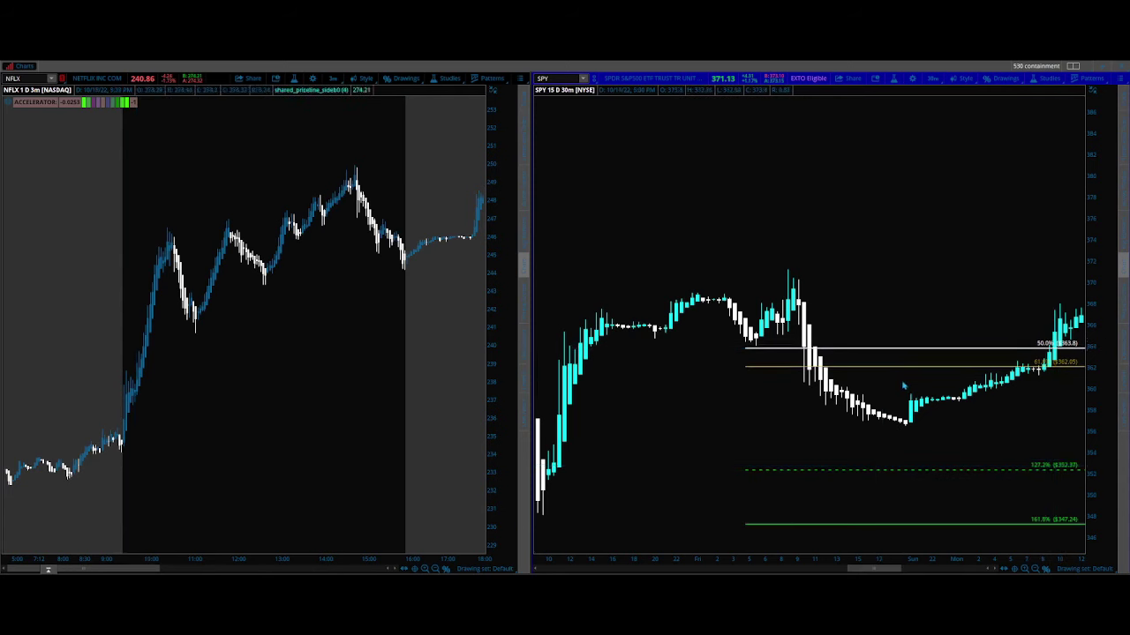
key("Delete")
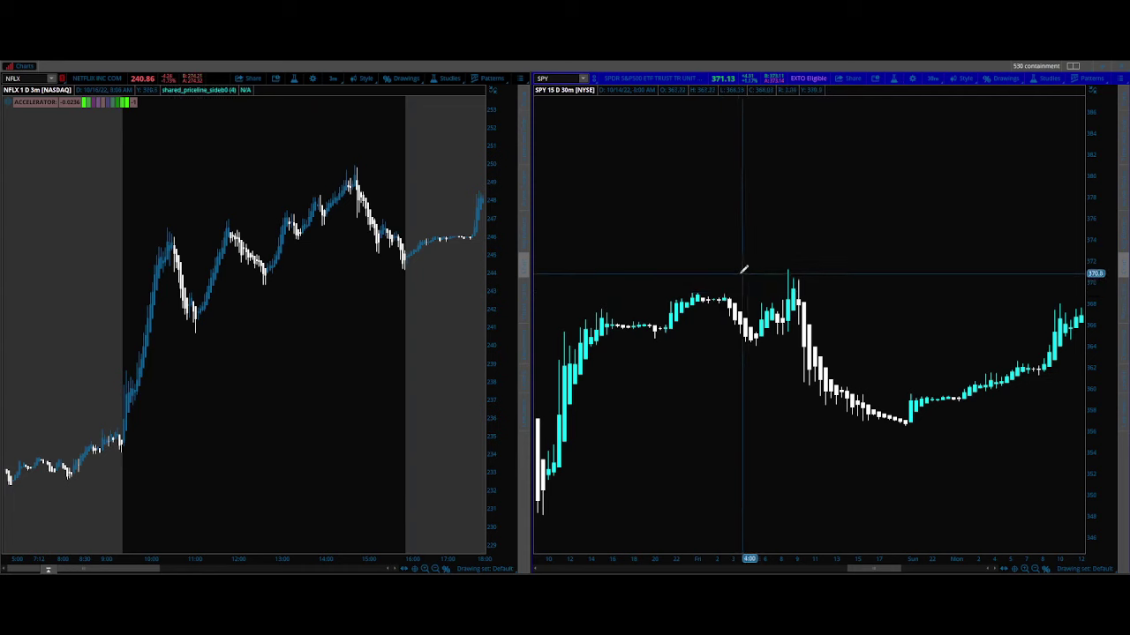
- Draw a Fibonacci retracement on the SPY chart from the swing high down to the swing low and add a -27.2% level
left_click_drag(744, 264, 890, 422)
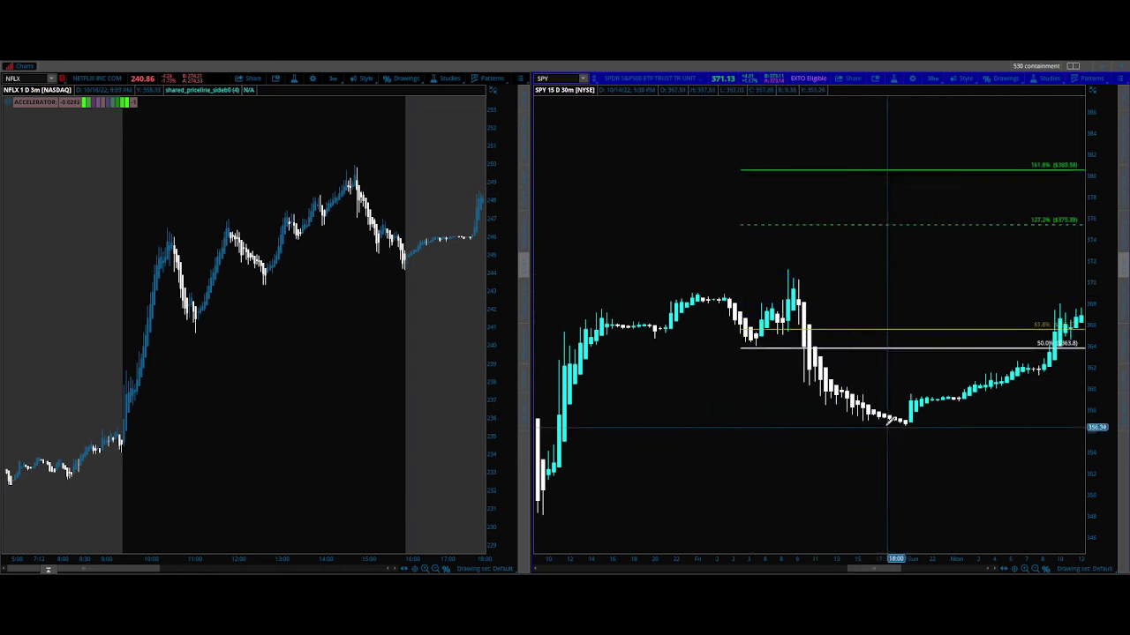
right_click(860, 332)
left_click(877, 335)
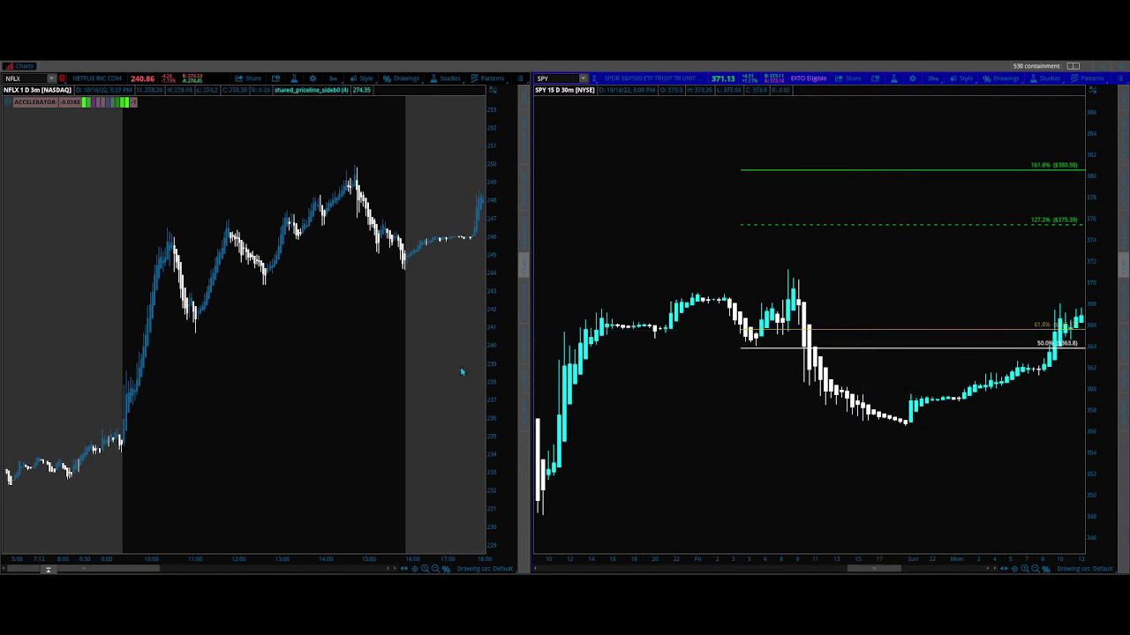
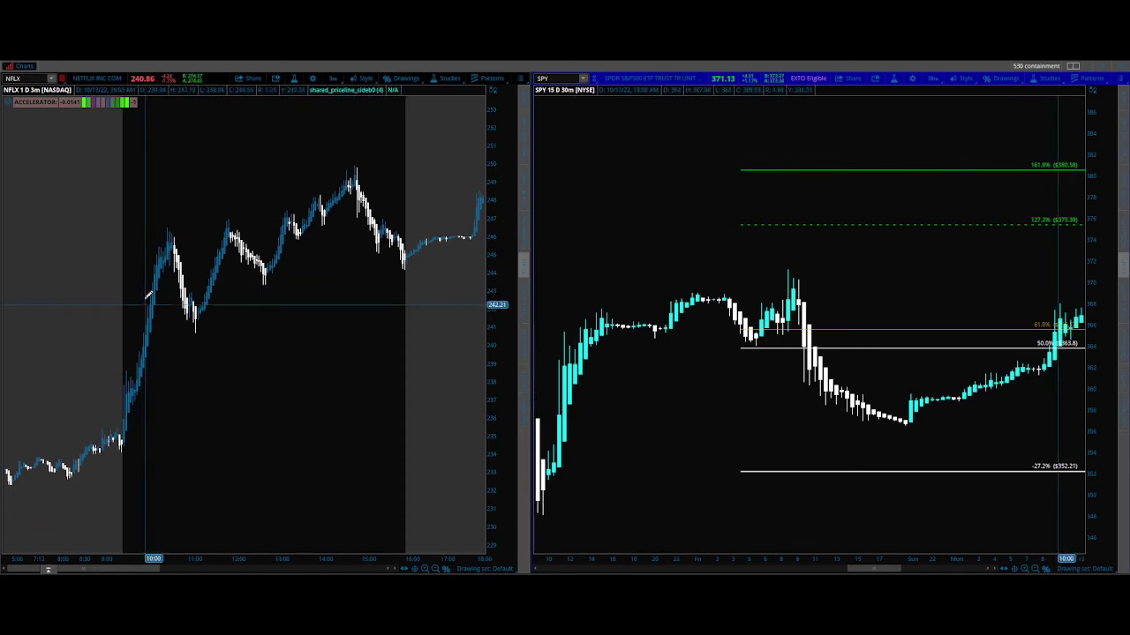
- Draw a Fibonacci retracement on the NFLX chart from the mid-morning peak to the low at the market open, and add a 38.2% level
left_click(143, 226)
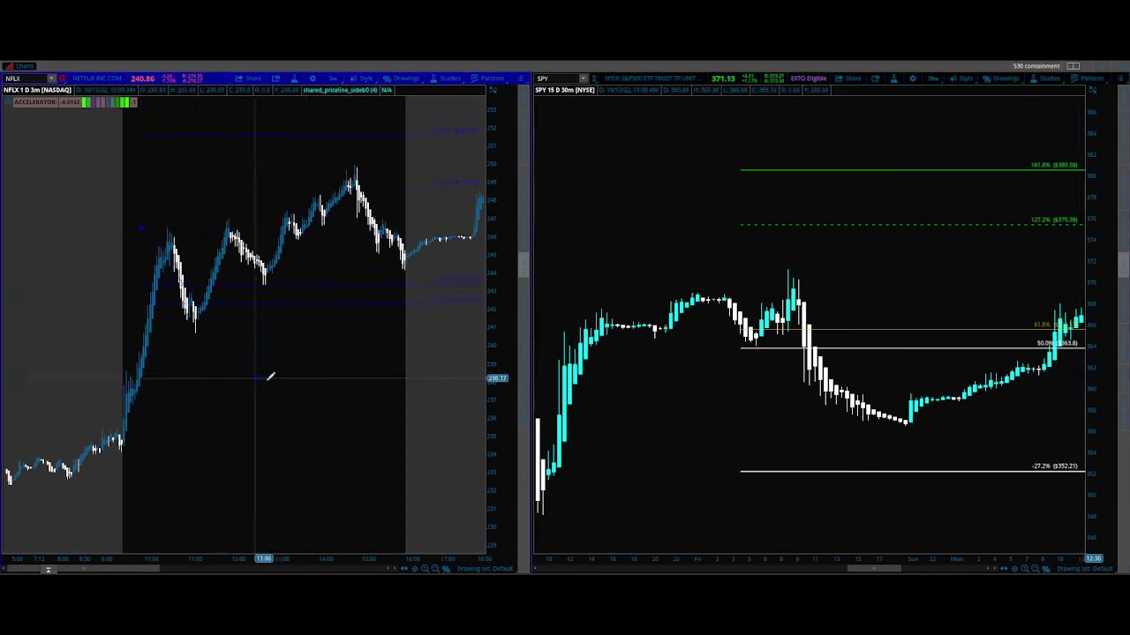
left_click(330, 450)
right_click(246, 319)
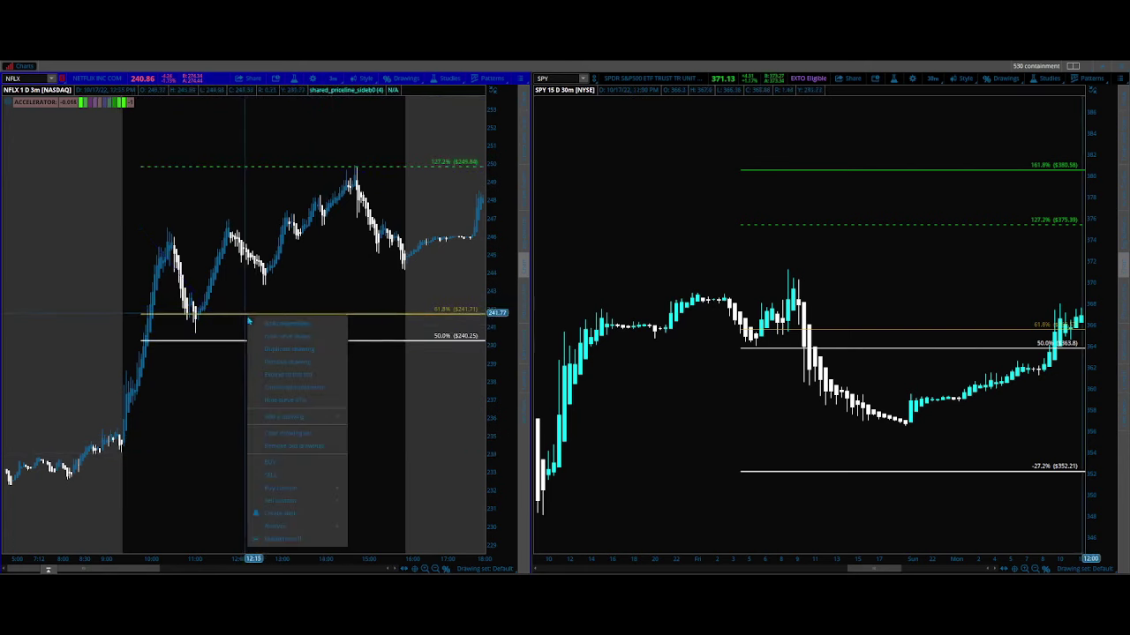
key("Escape")
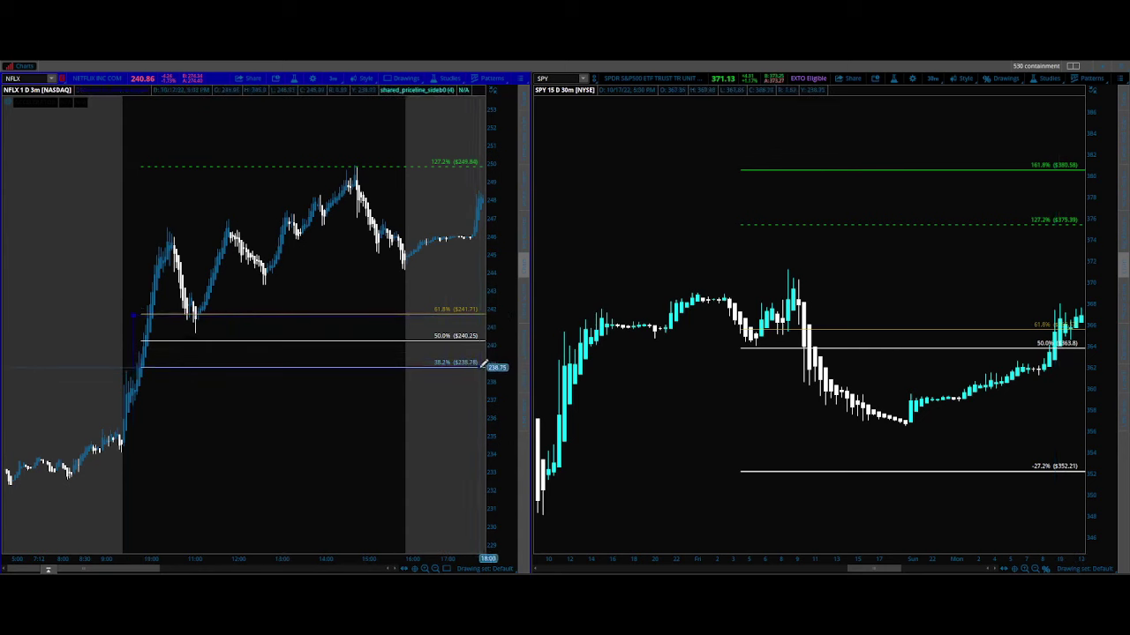
- Draw a rectangle over the NFLX zone between the 61.8% and 38.2% levels and open its properties
left_click_drag(485, 365, 133, 315)
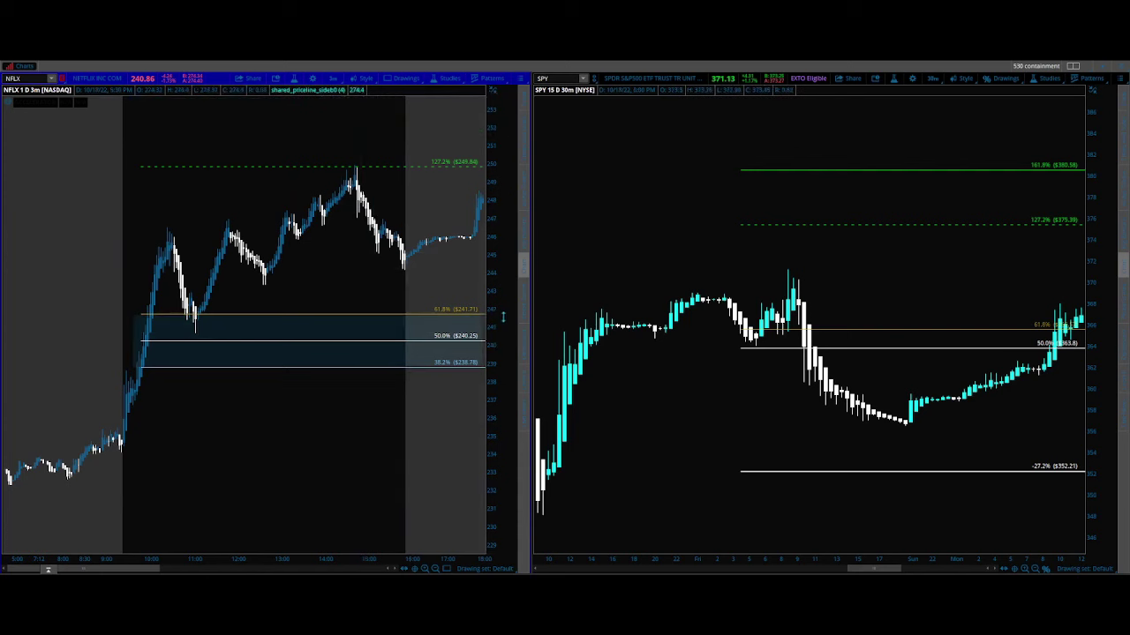
right_click(319, 342)
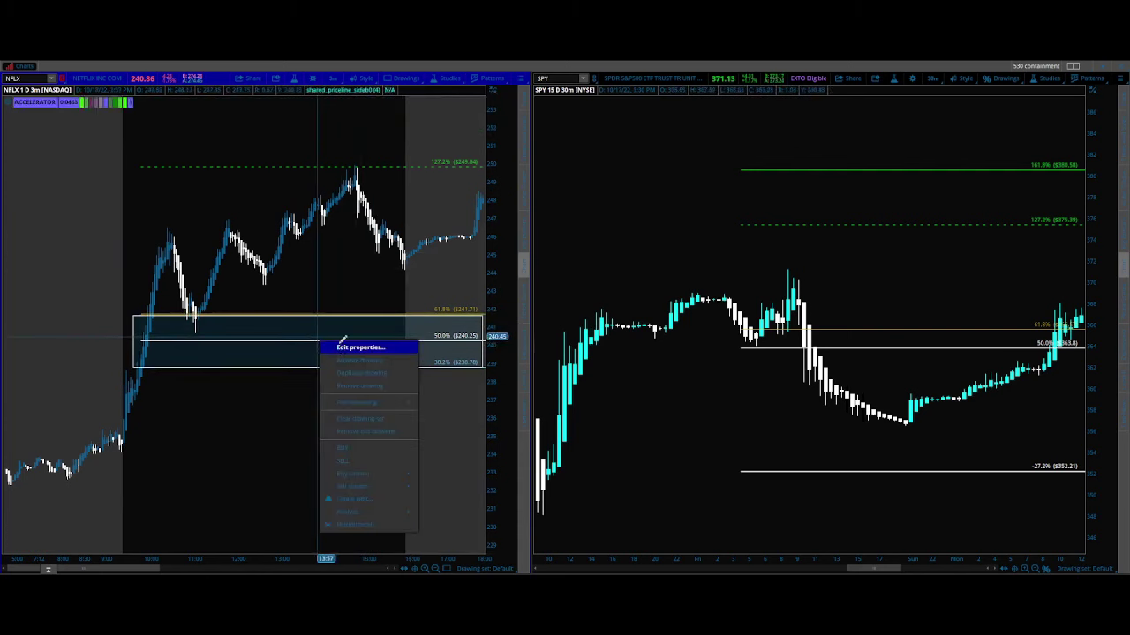
left_click(339, 349)
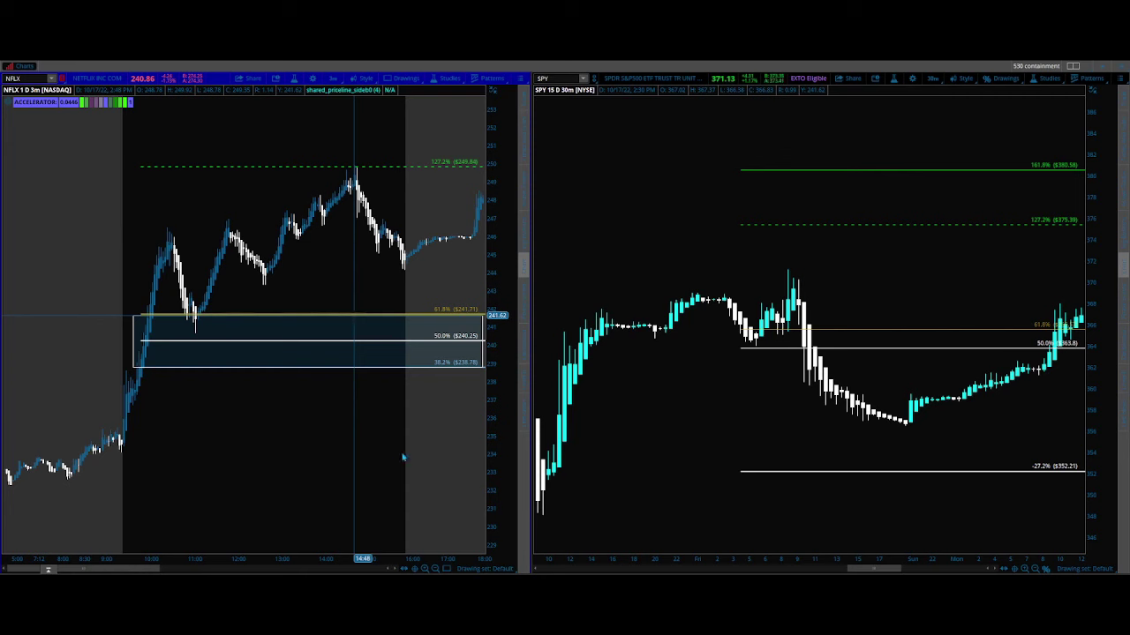
- Clear the drawings from the NFLX chart and zoom in on the swings of the regular trading session
key("Delete")
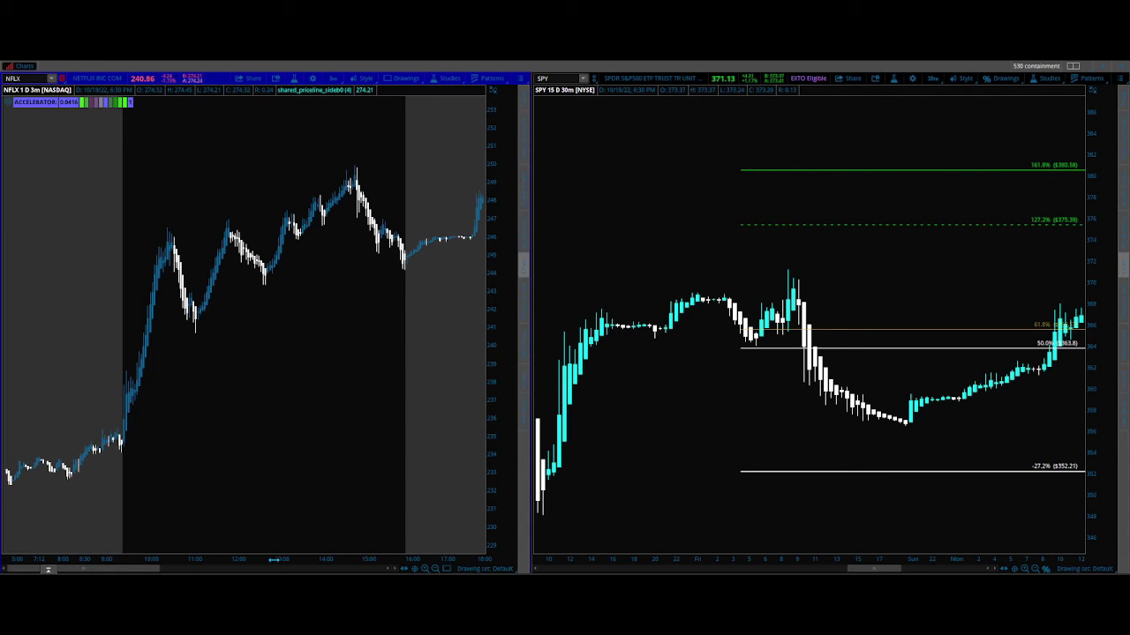
left_click_drag(278, 559, 222, 562)
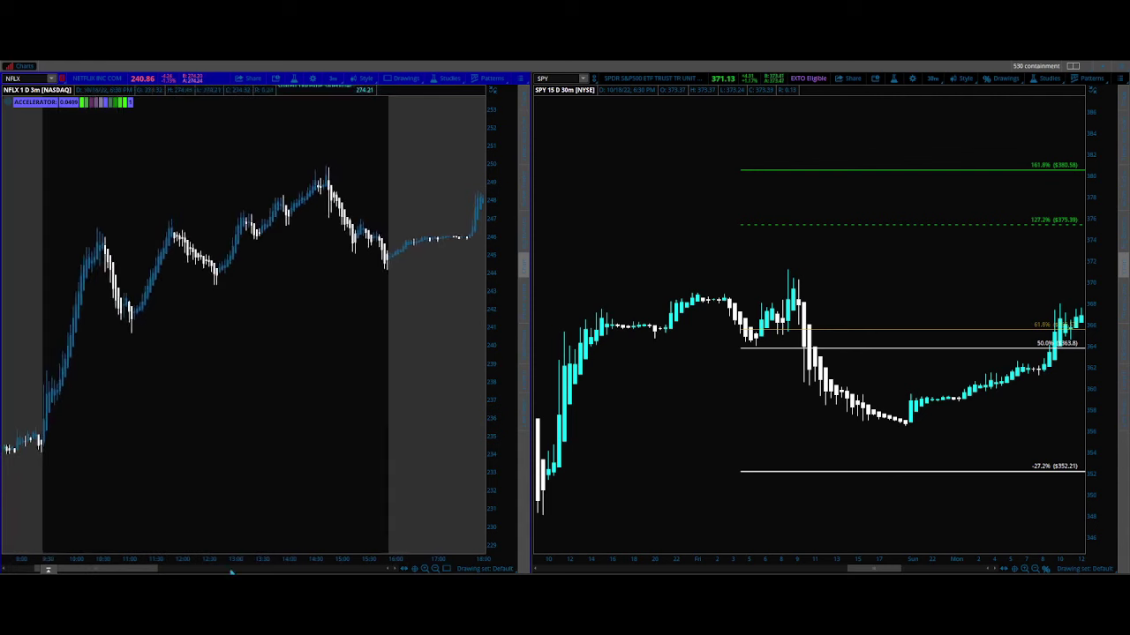
mouse_move(155, 571)
left_mouse_down()
mouse_move(177, 570)
mouse_move(150, 569)
mouse_move(158, 559)
left_mouse_up()
left_click_drag(342, 560, 108, 572)
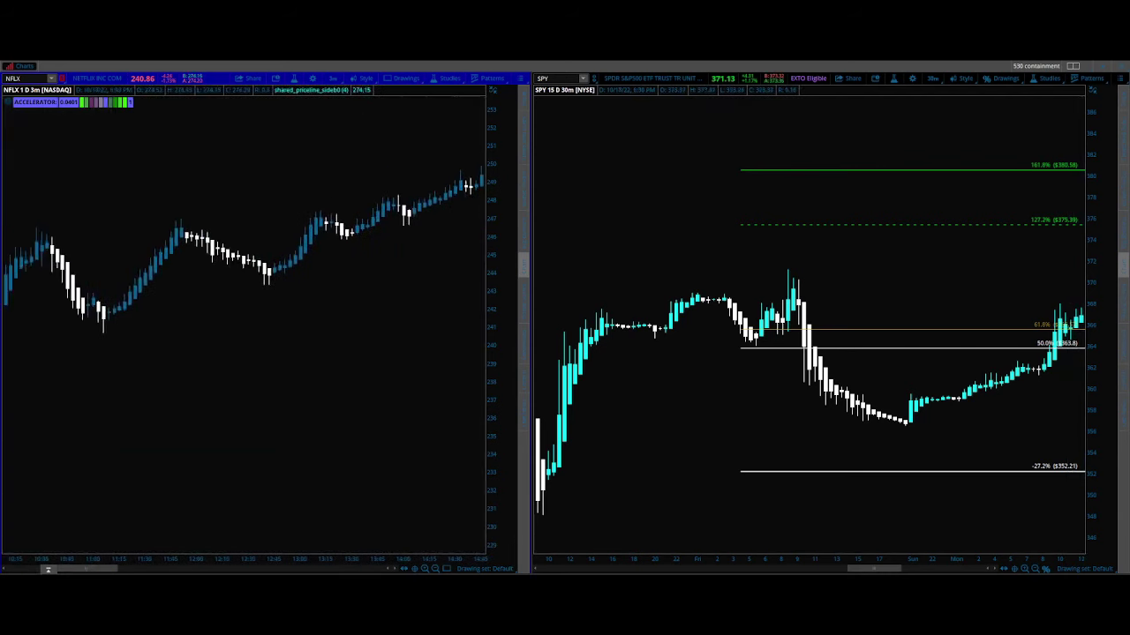
left_click_drag(198, 559, 219, 559)
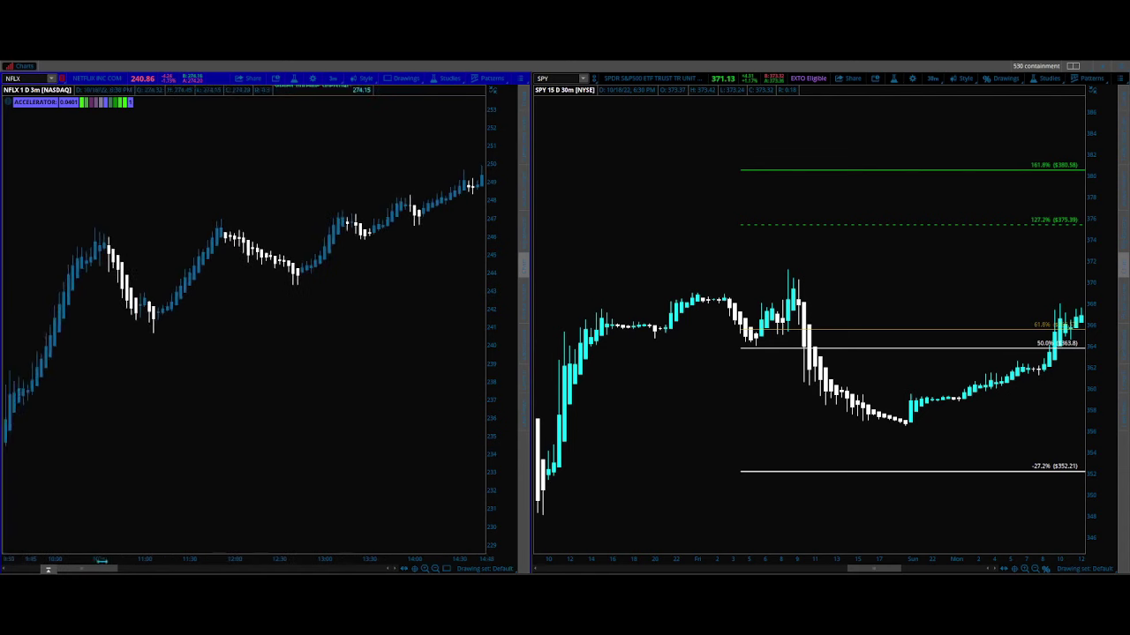
mouse_move(104, 571)
left_mouse_down()
mouse_move(128, 571)
mouse_move(109, 574)
left_mouse_up()
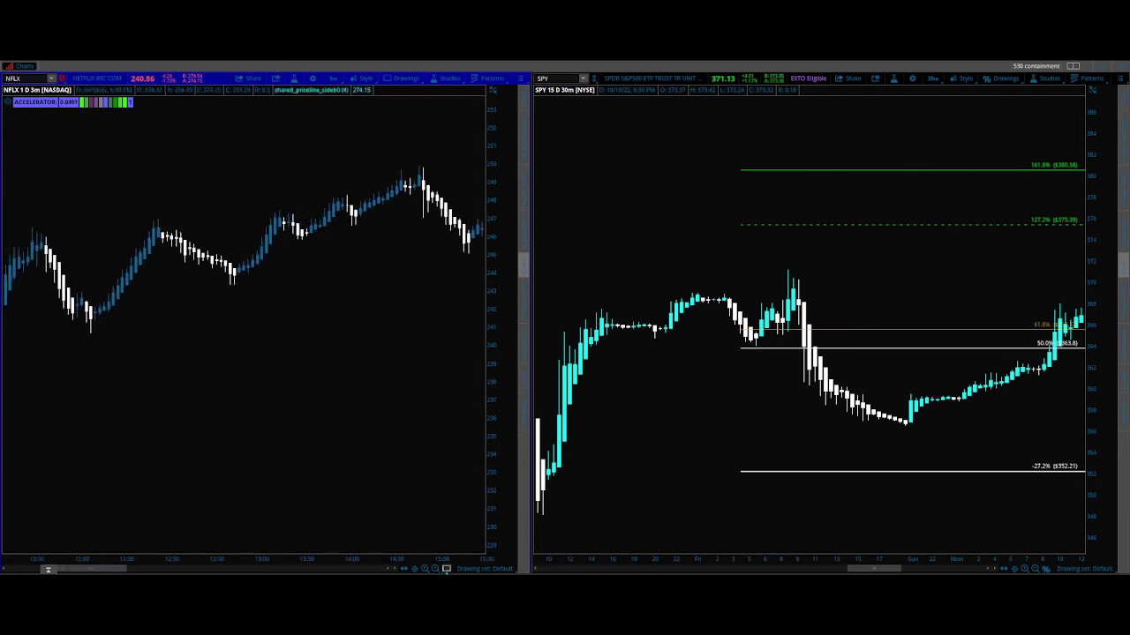
- Draw a Fibonacci retracement on the NFLX chart from the swing high near 13:00 down to the preceding low, and remove it
left_click(446, 569)
left_click(451, 462)
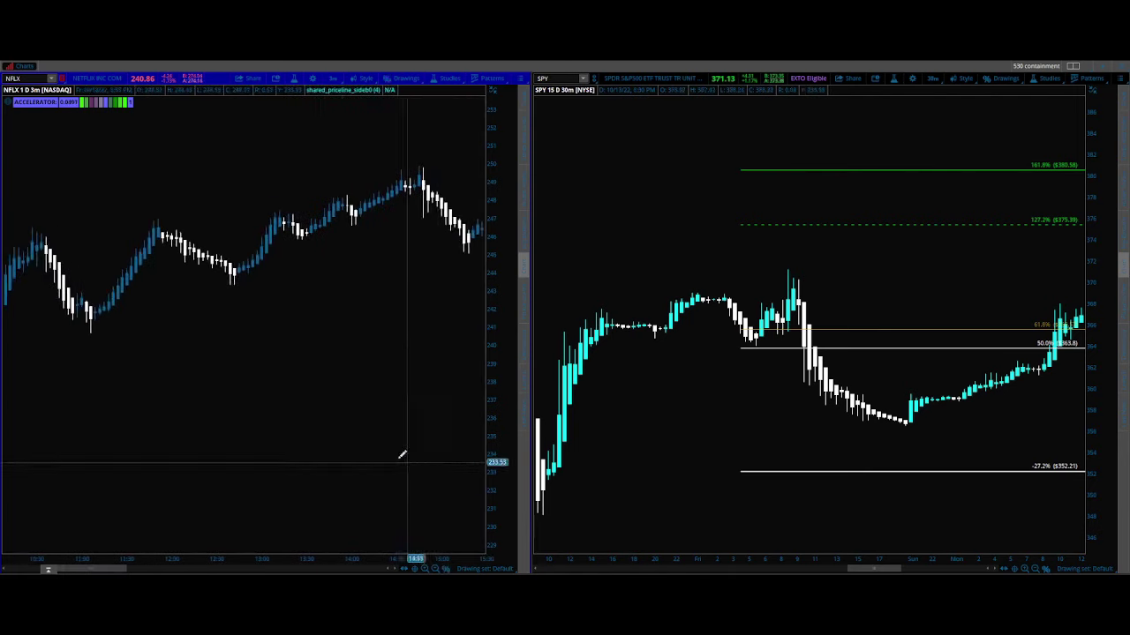
left_click(256, 209)
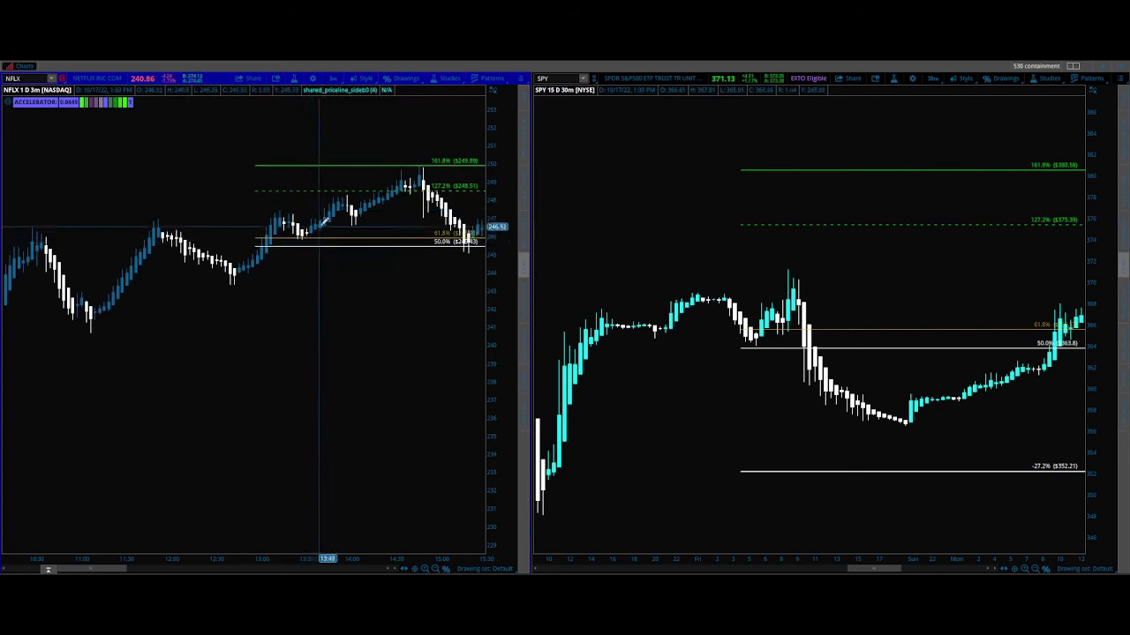
right_click(373, 242)
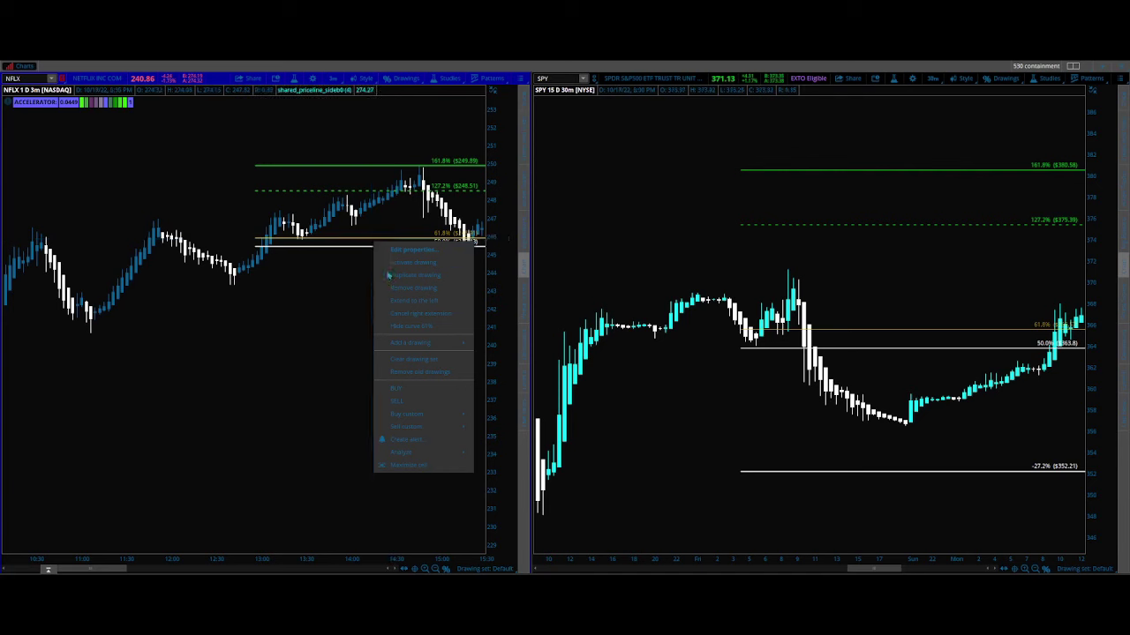
left_click(402, 289)
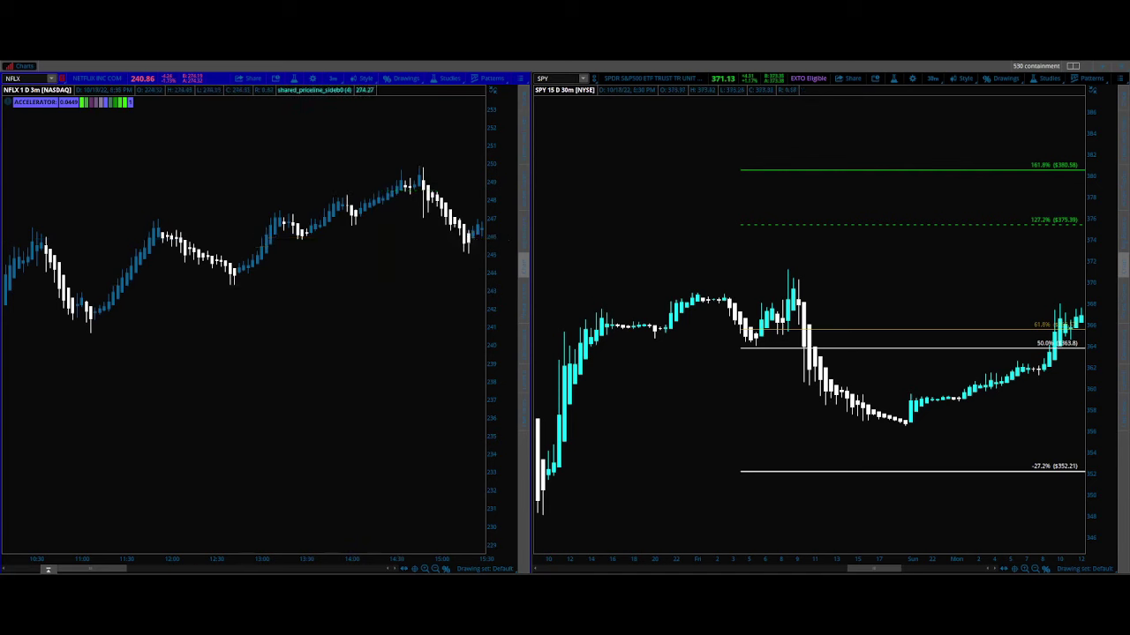
- Draw a Fibonacci retracement on the NFLX chart from the small swing high near 14:00 down to the preceding pullback low, and remove it
left_click_drag(113, 571, 132, 571)
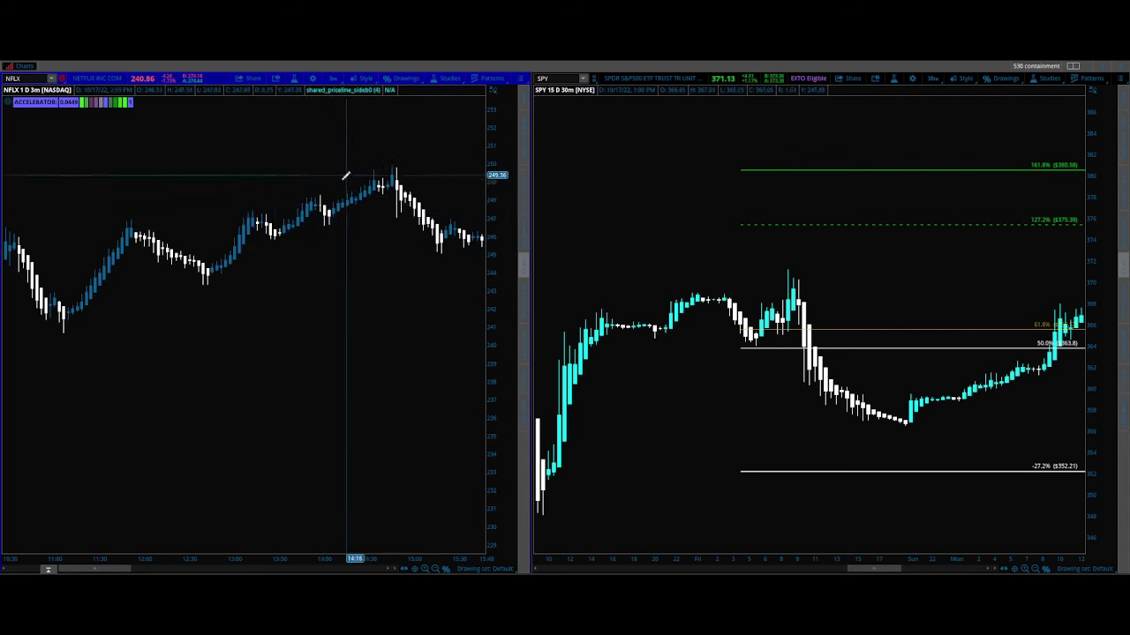
mouse_move(302, 196)
left_mouse_down()
mouse_move(264, 237)
mouse_move(276, 232)
left_mouse_up()
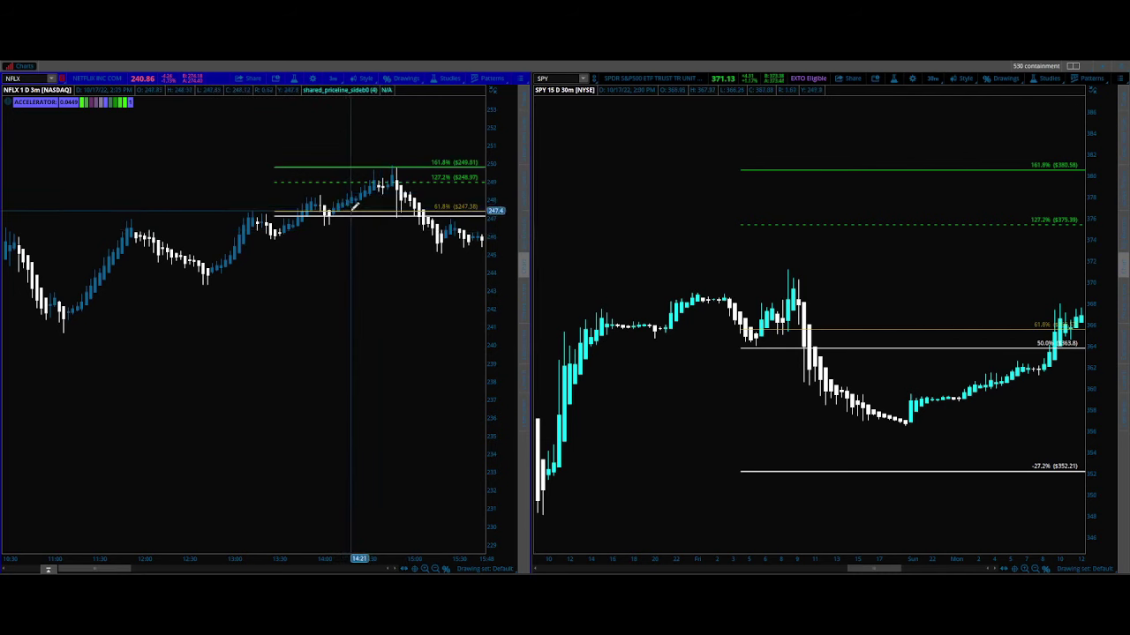
right_click(353, 214)
left_click(369, 261)
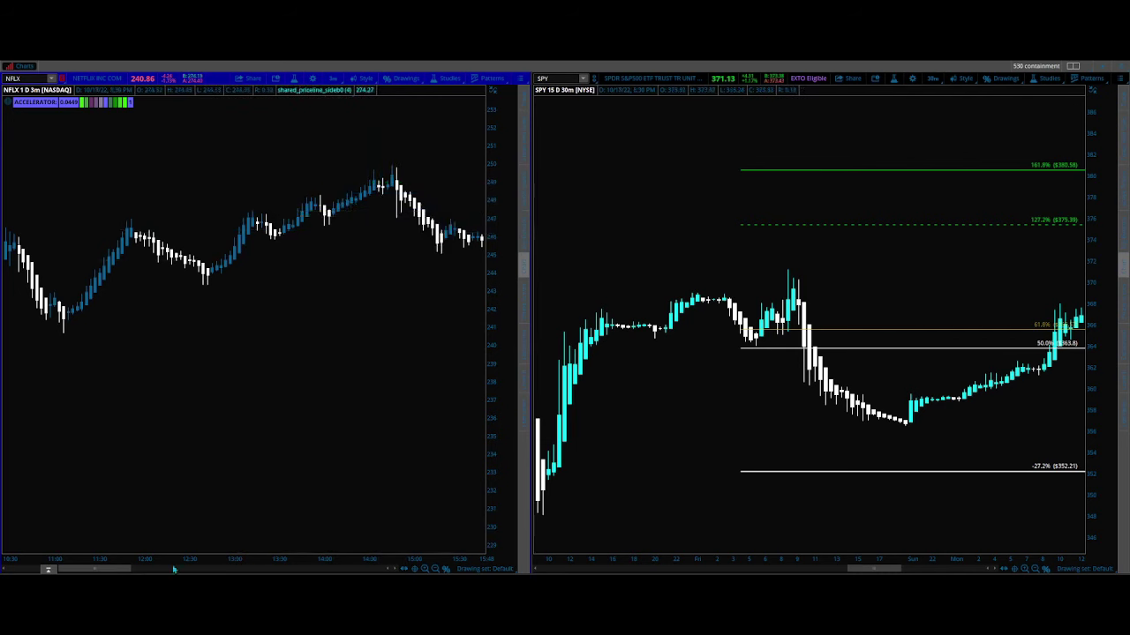
- Draw a Fibonacci retracement on the NFLX chart from the mid-morning peak down to the market-open low, and delete it
mouse_move(97, 570)
left_mouse_down()
mouse_move(119, 570)
mouse_move(91, 569)
left_mouse_up()
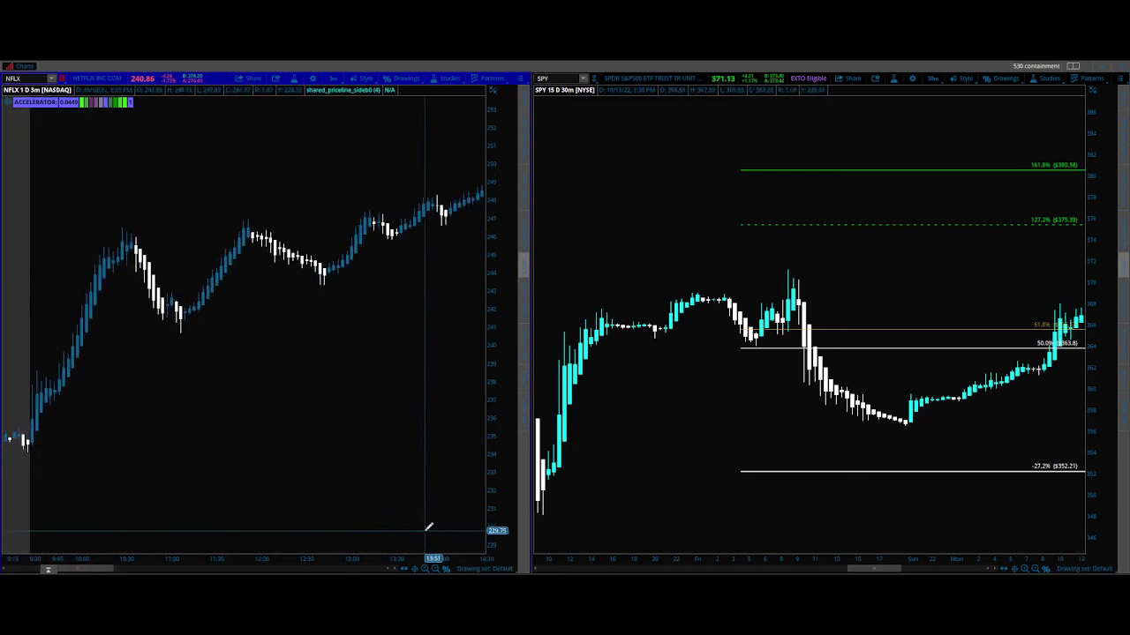
left_click_drag(110, 571, 380, 572)
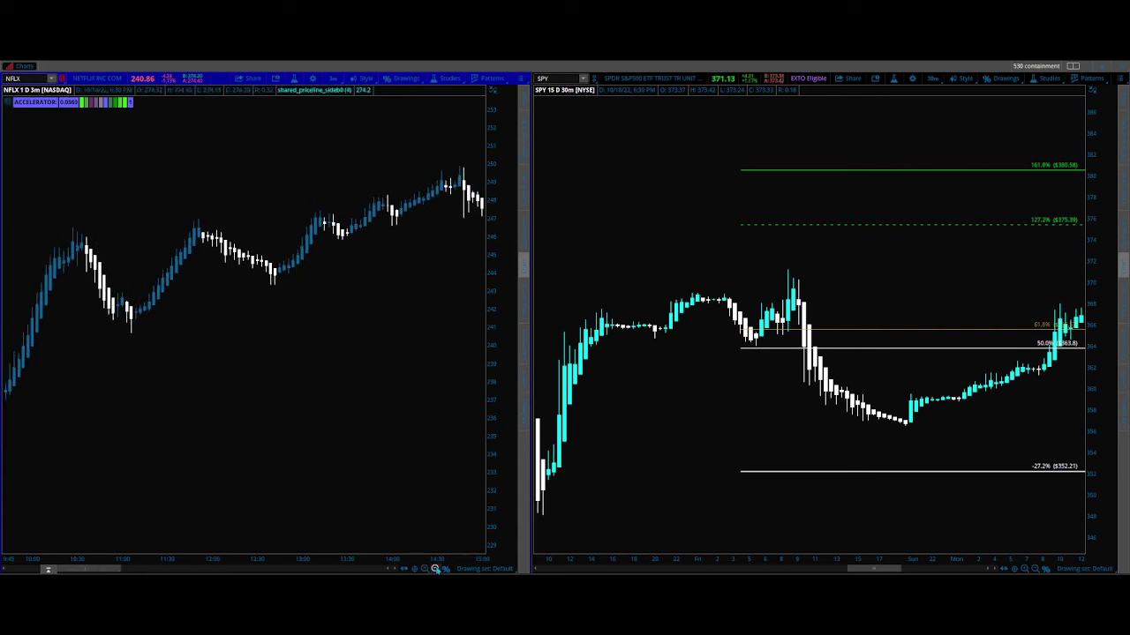
left_click(435, 569)
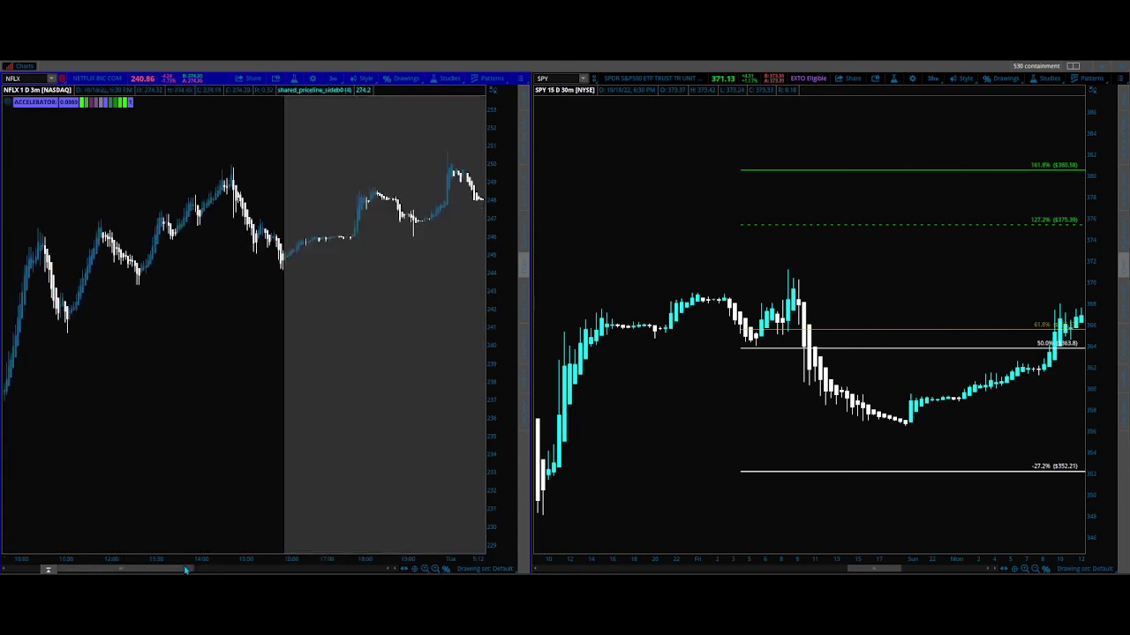
left_click_drag(216, 558, 101, 572)
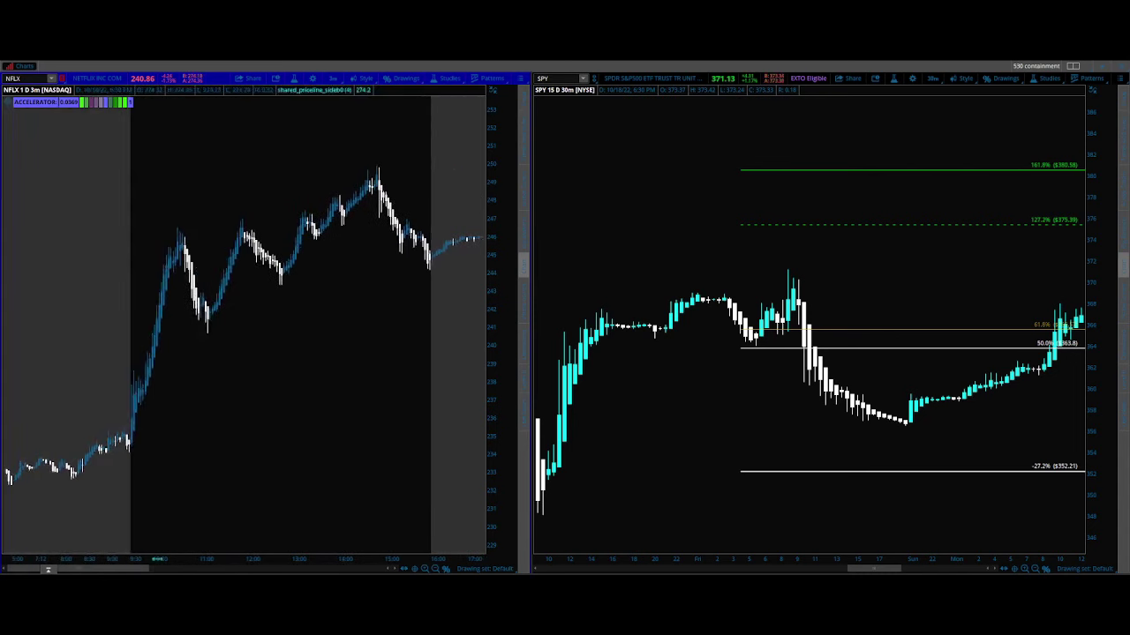
left_click_drag(497, 275, 490, 385)
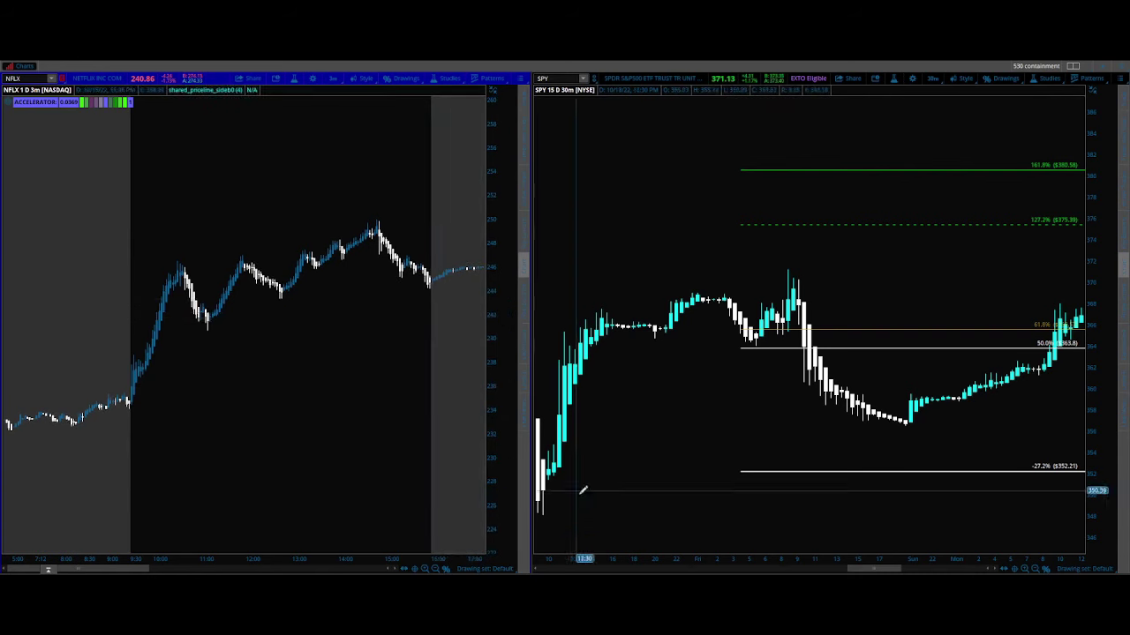
left_click_drag(875, 570, 865, 570)
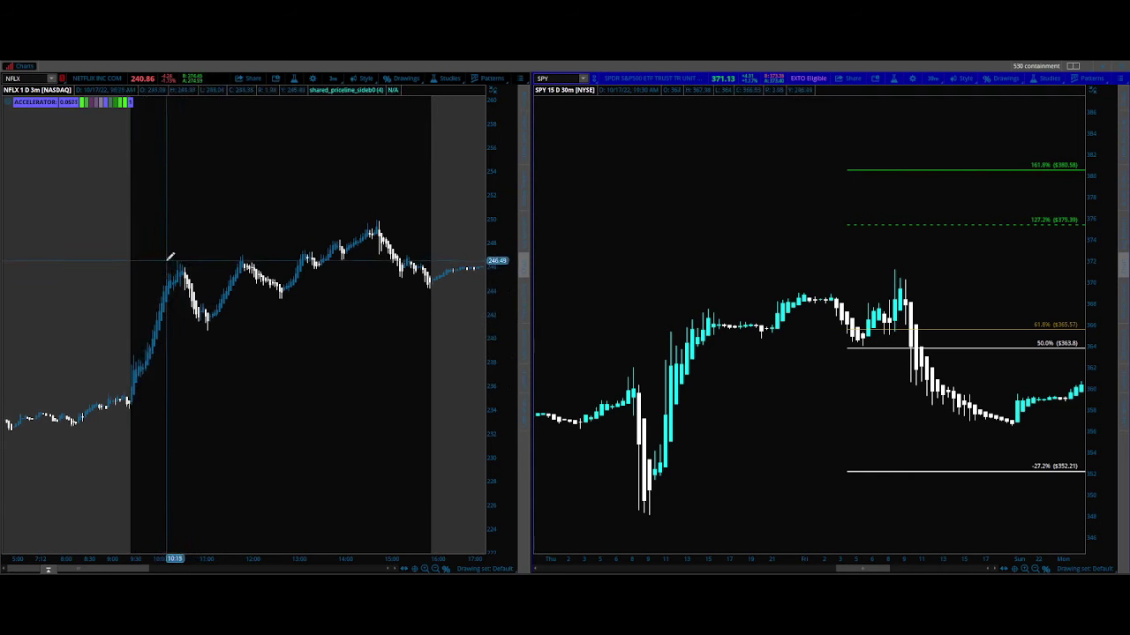
left_click(168, 260)
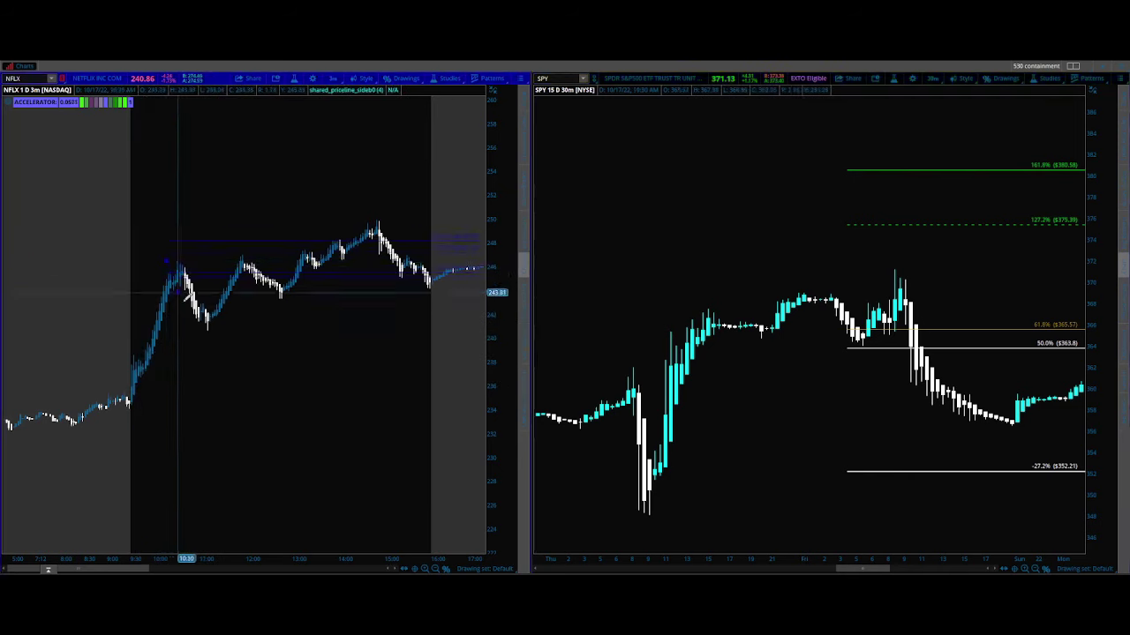
left_click(344, 401)
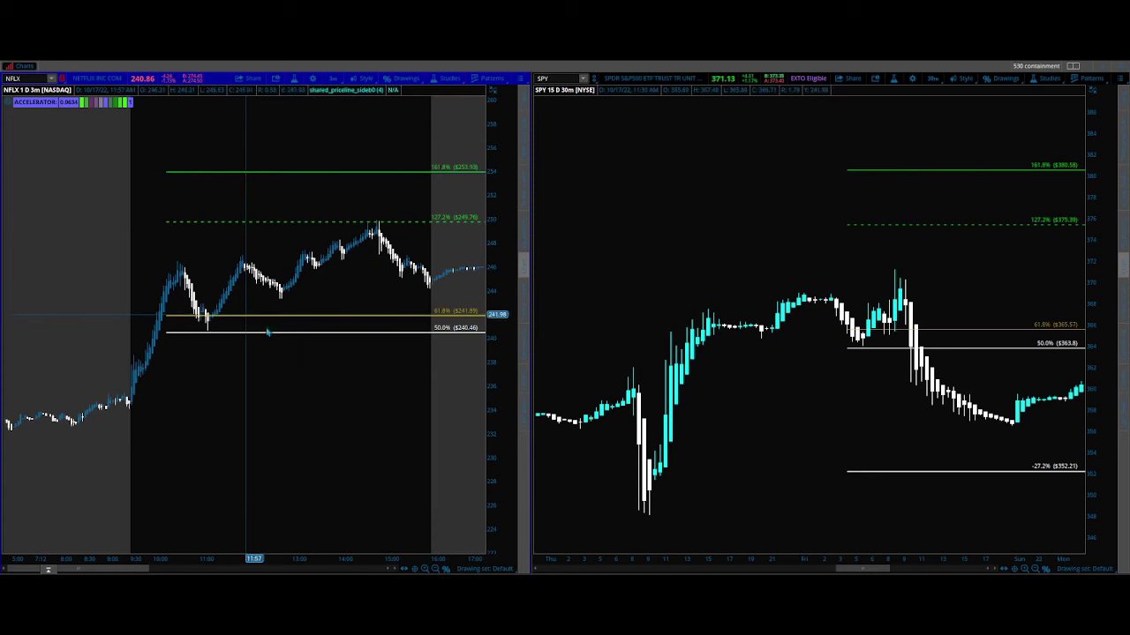
key("Delete")
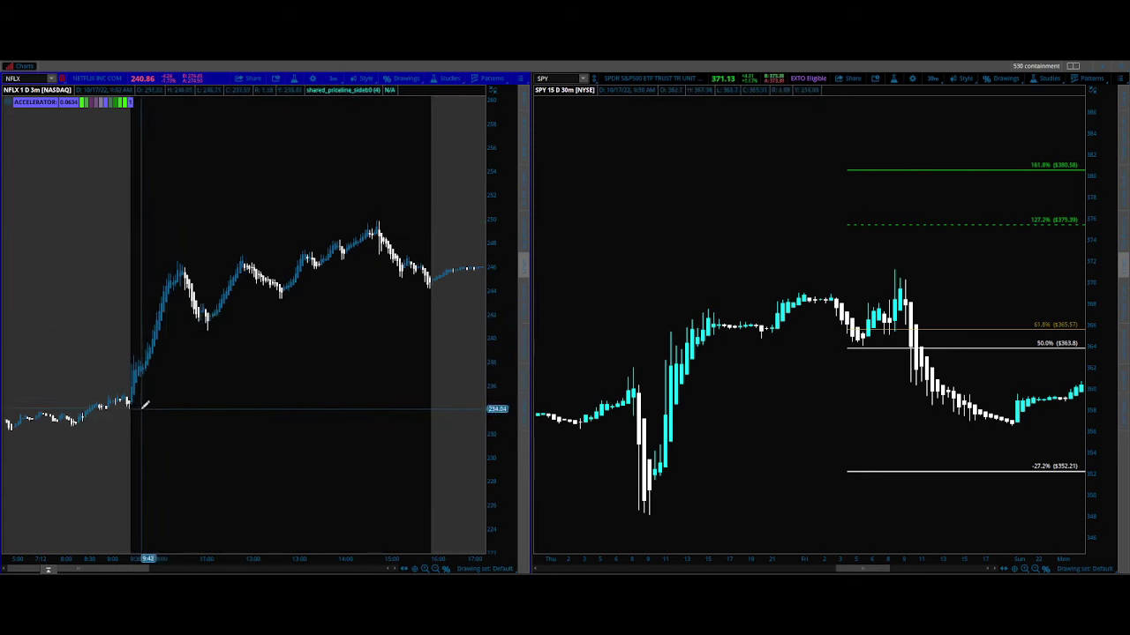
- Draw a reversed Fibonacci retracement on the NFLX chart from the market-open low up to the mid-morning peak, and undo it
left_click_drag(145, 406, 164, 255)
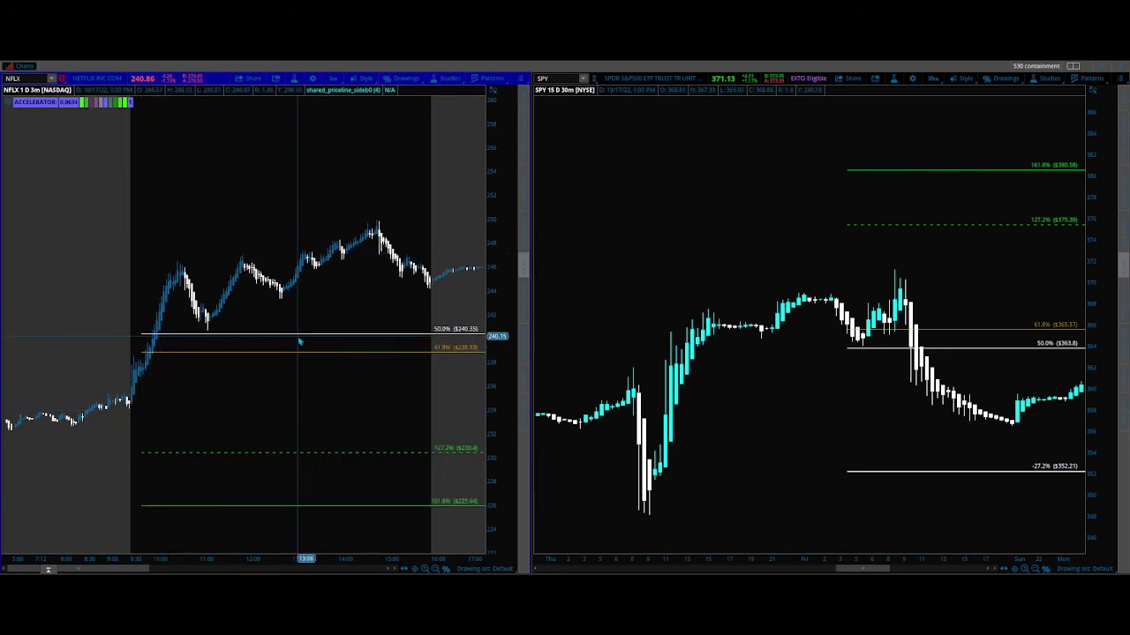
key("ctrl+z")
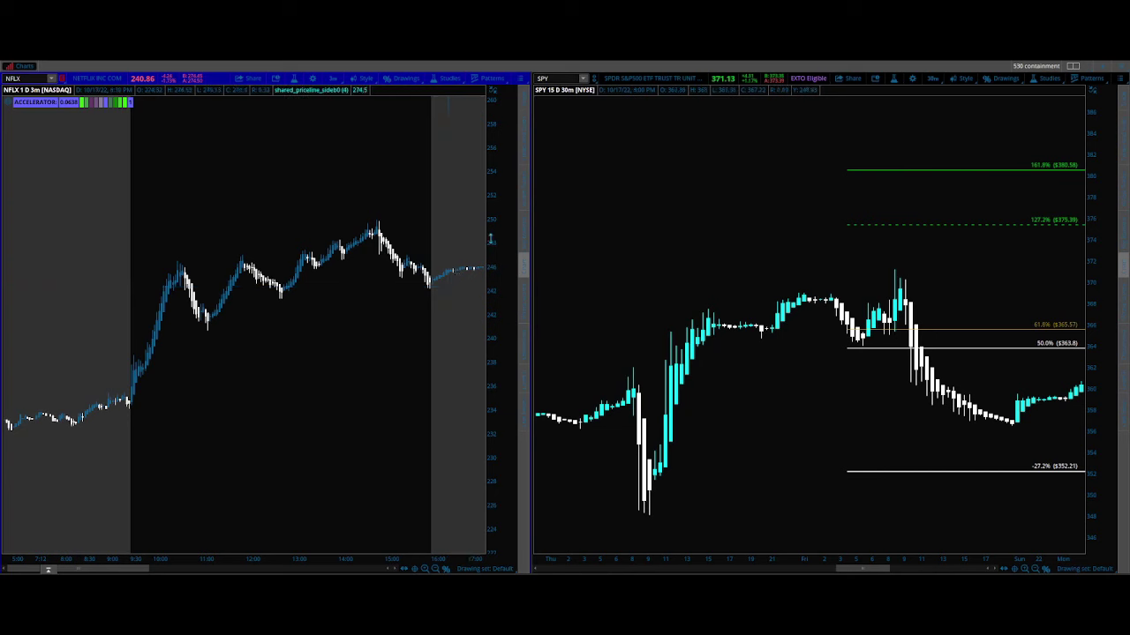
- Redraw the NFLX Fibonacci retracement in the correct direction, from the mid-morning peak down to the market-open low, and remove it
left_click_drag(497, 241, 497, 256)
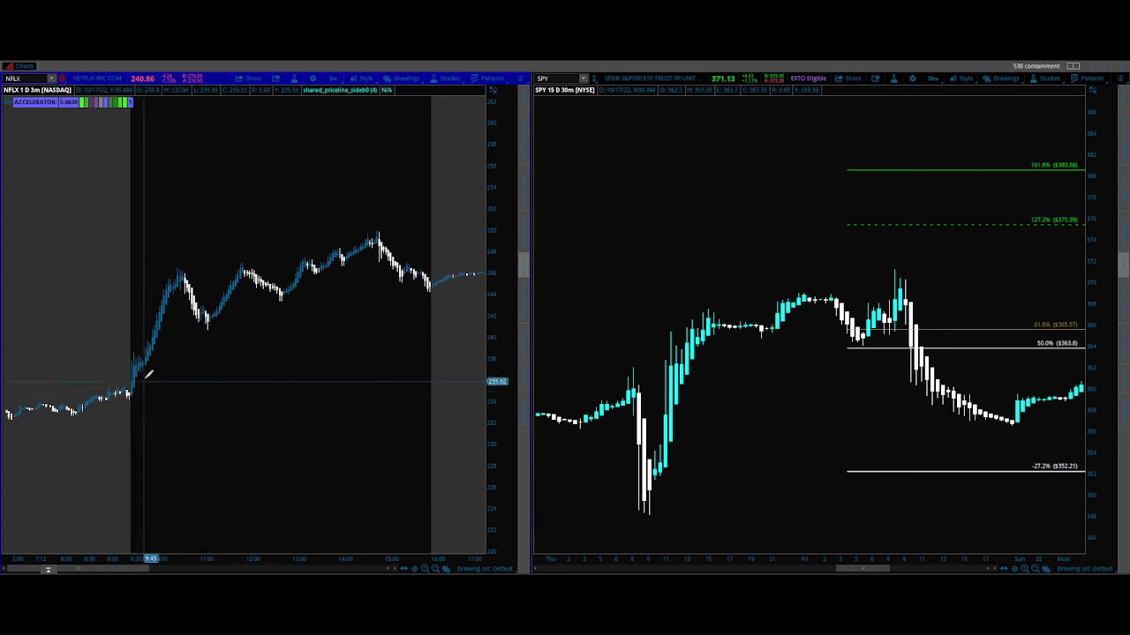
left_click(165, 264)
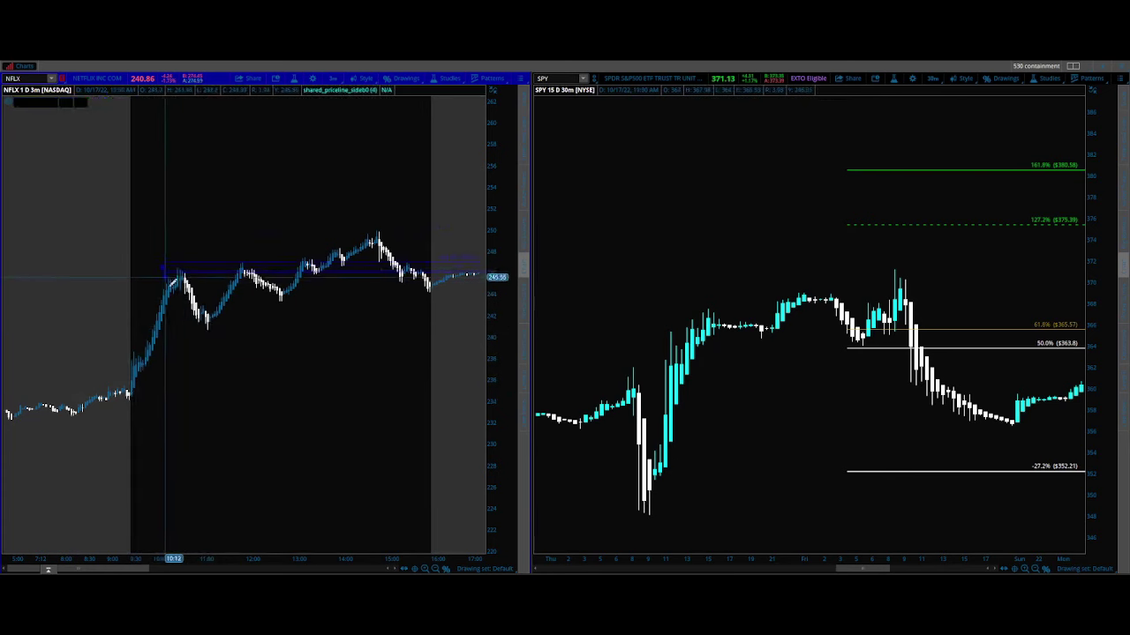
left_click(284, 393)
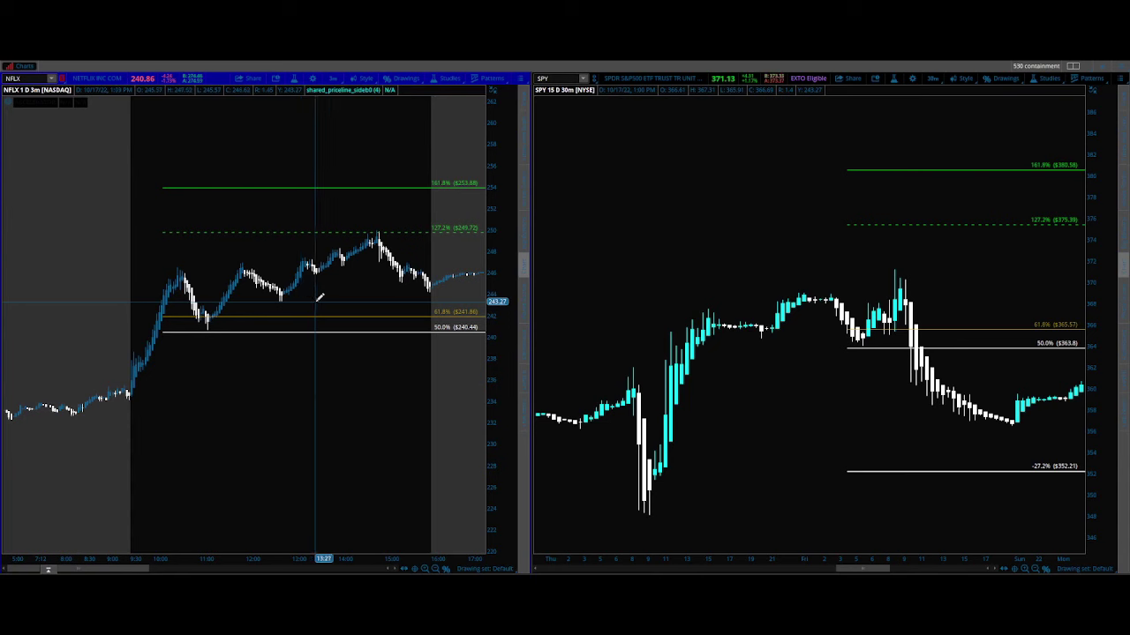
right_click(263, 312)
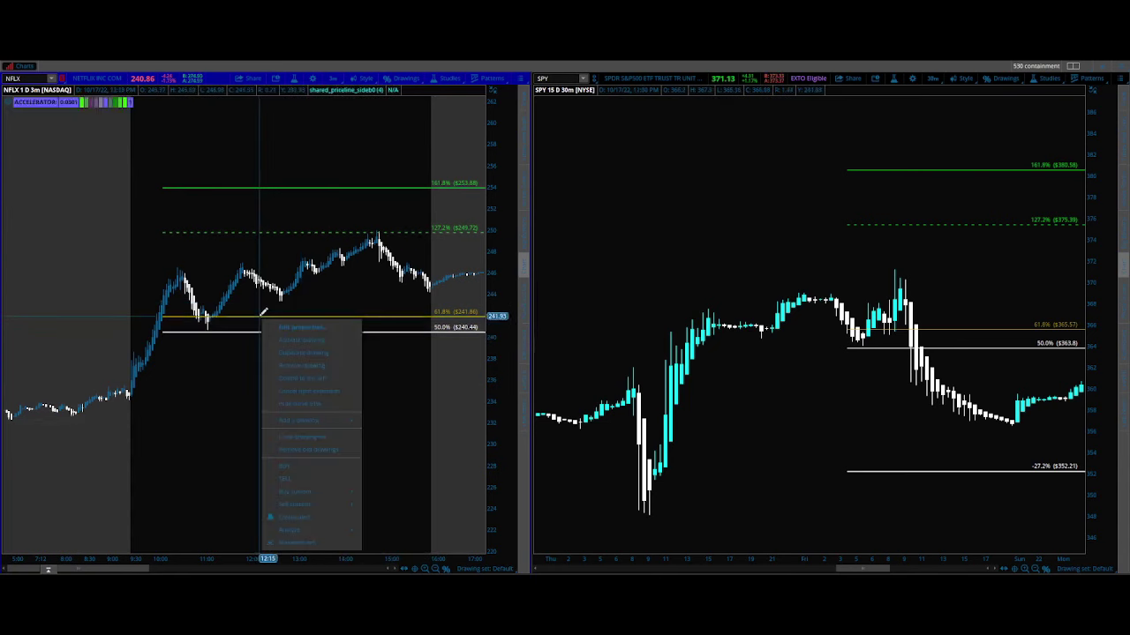
left_click(285, 367)
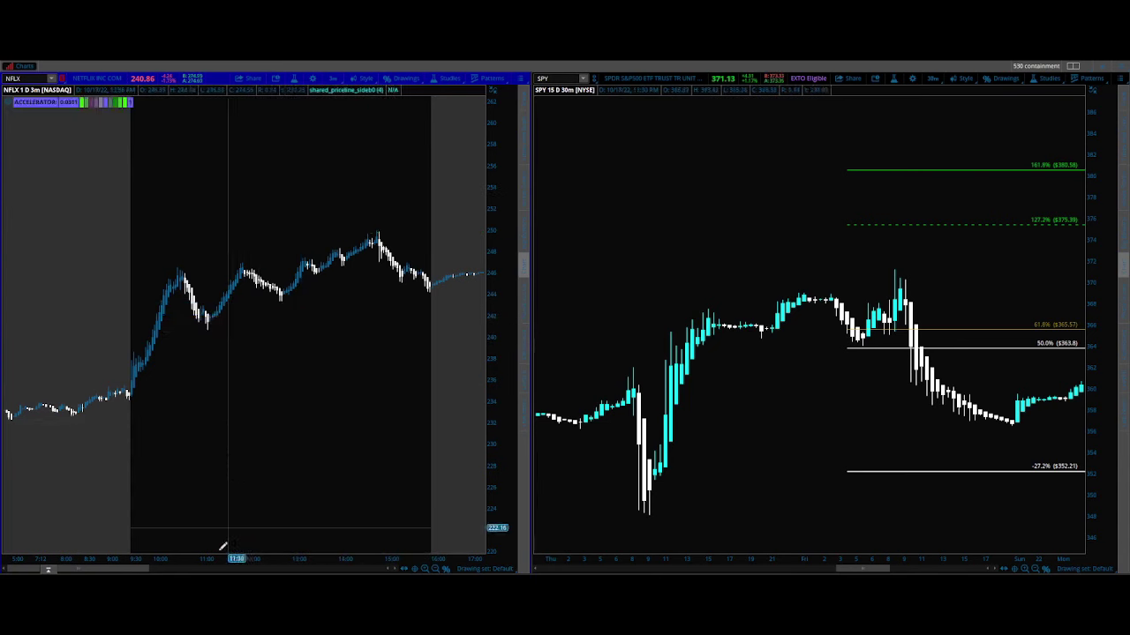
left_click_drag(144, 559, 214, 548)
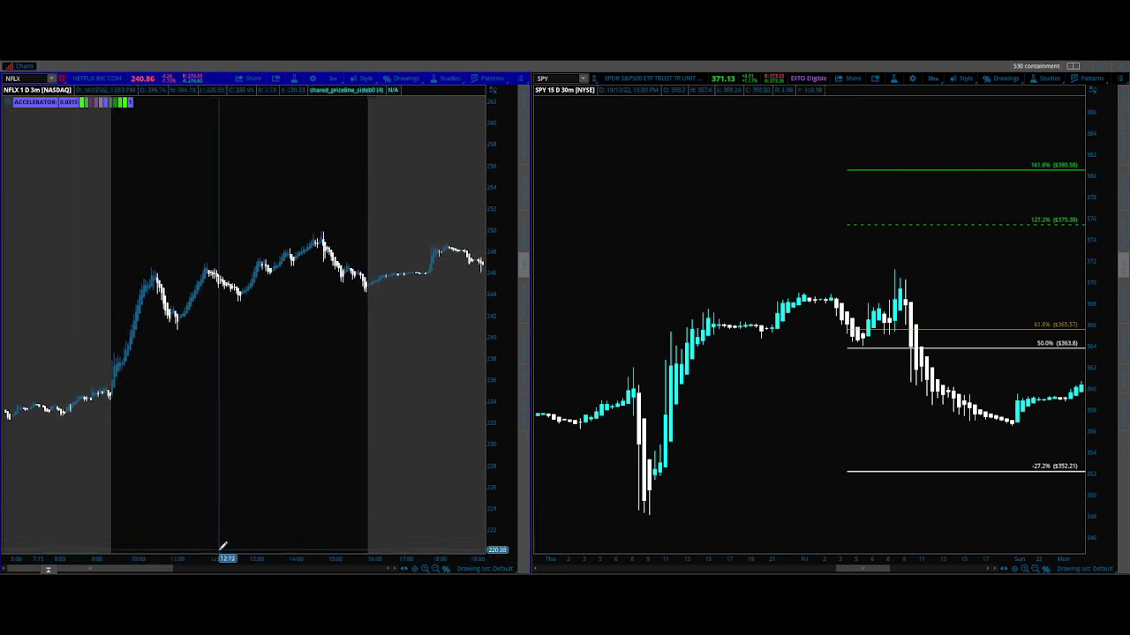